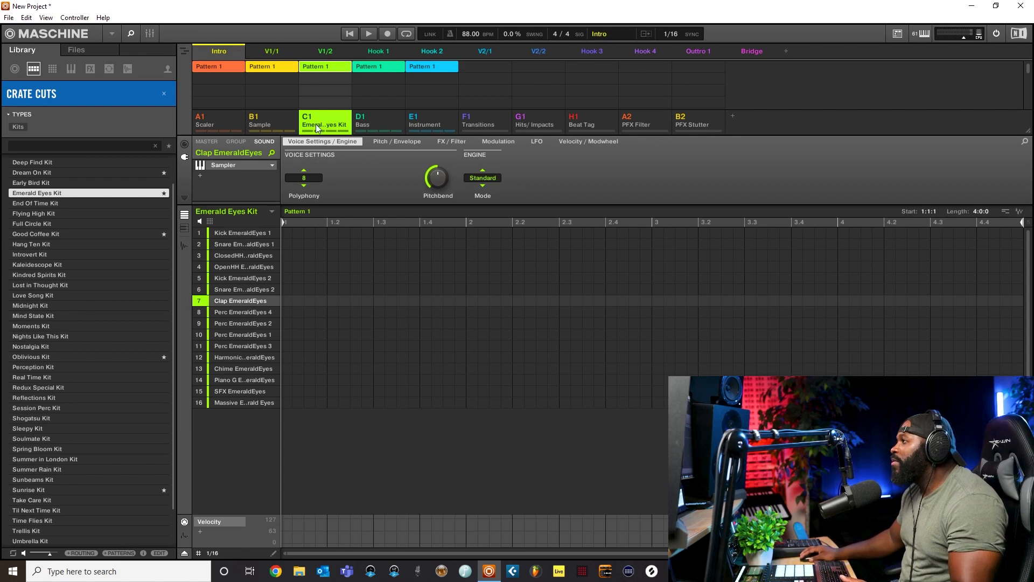
- Delete the Emerald Eyes Kit group and rename the Bass group that takes its place in C1 to Lofi Kit
right_click(337, 121)
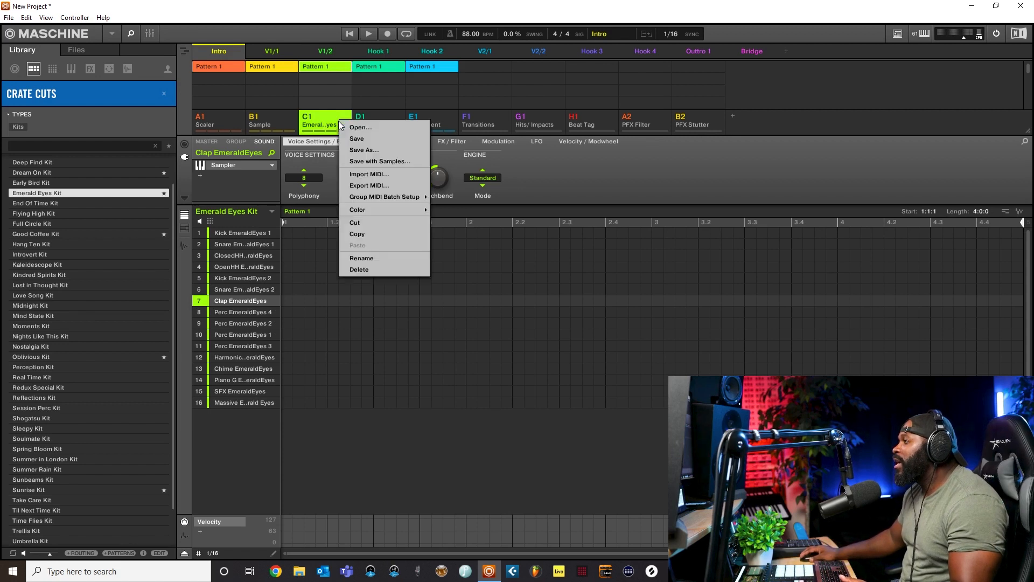
click(367, 271)
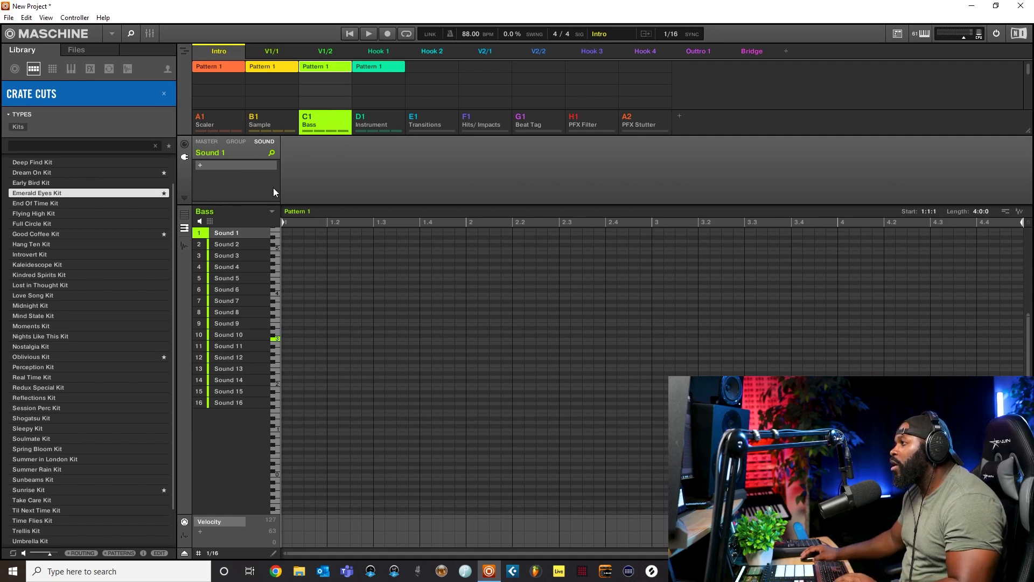
key(BackSpace)
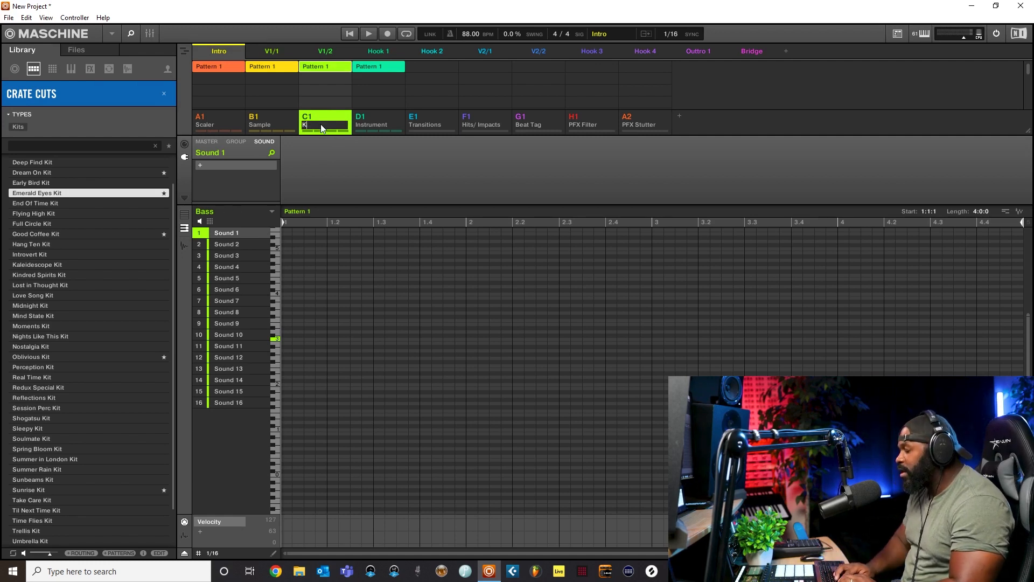
text(Lofi)
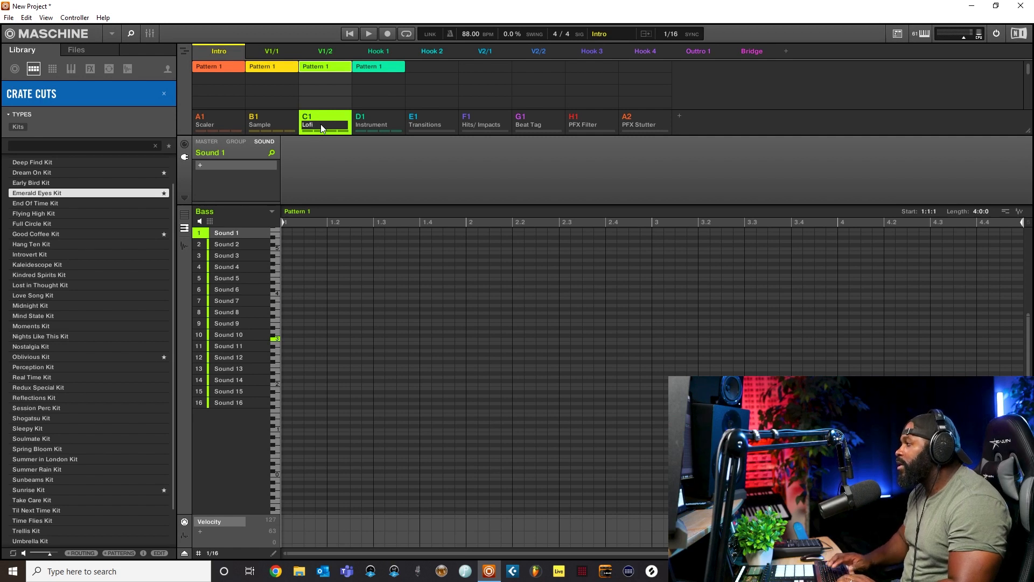
text( Kit)
key(Return)
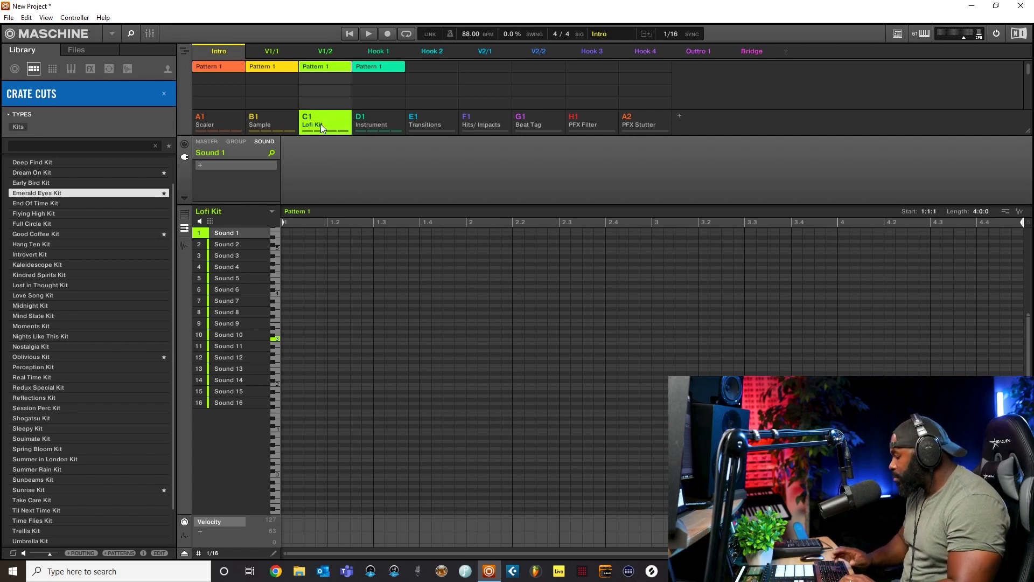
- Browse one-shots from all products in the library, trying the Lo-Fi character and the Drums type, and preview Big Tom Liebing 2
click(77, 50)
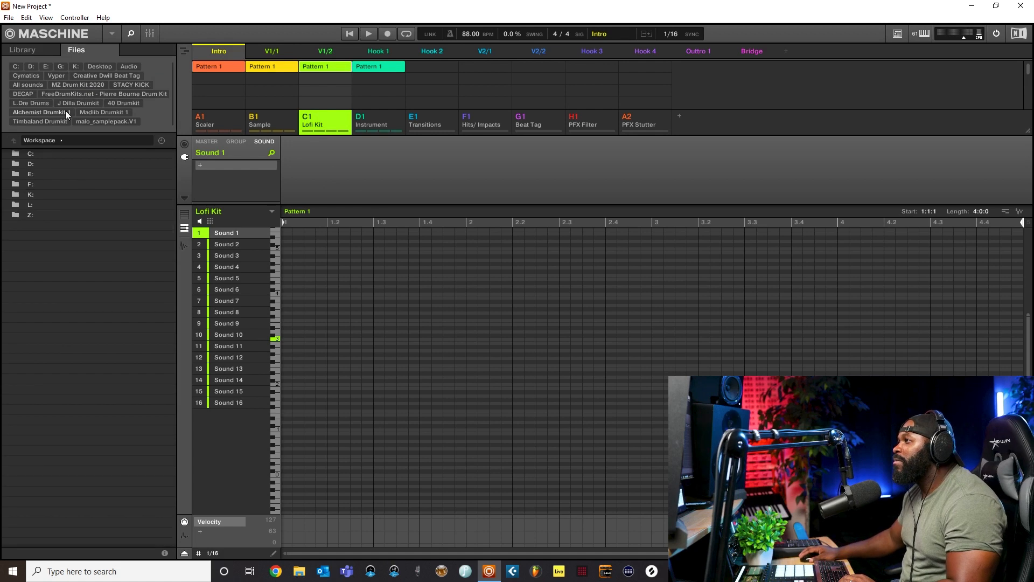
click(33, 50)
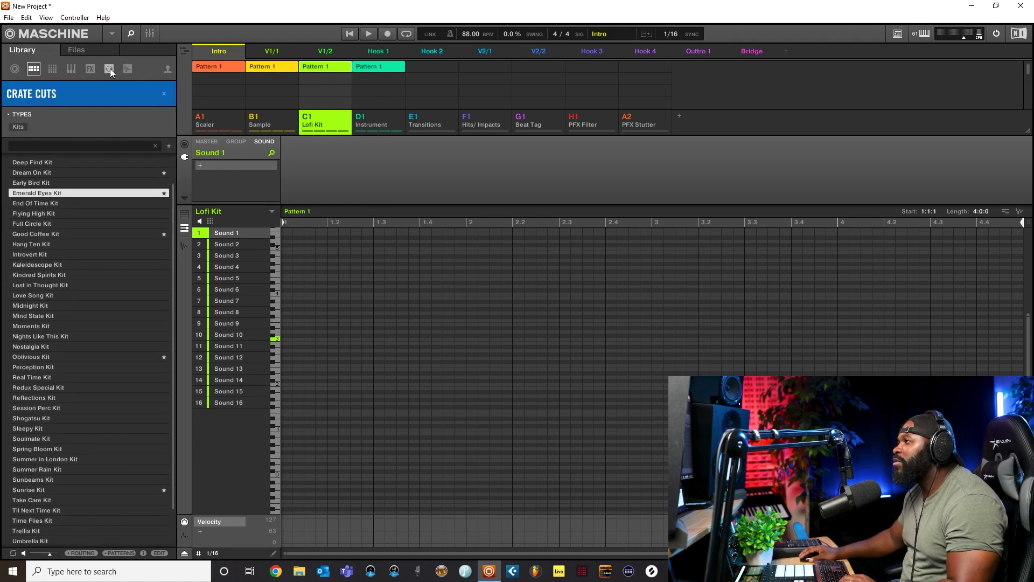
click(109, 68)
click(127, 69)
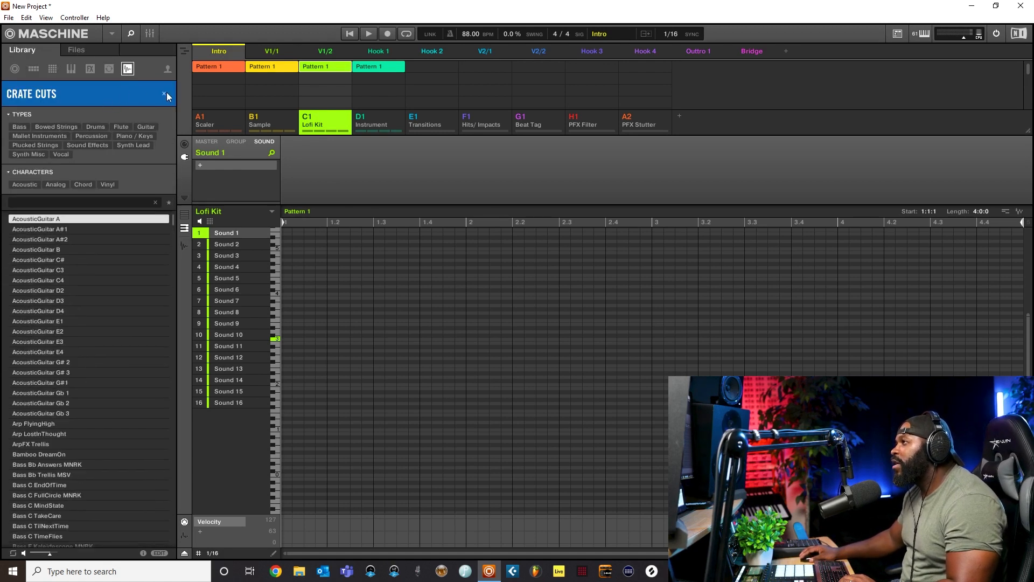
click(164, 93)
click(127, 99)
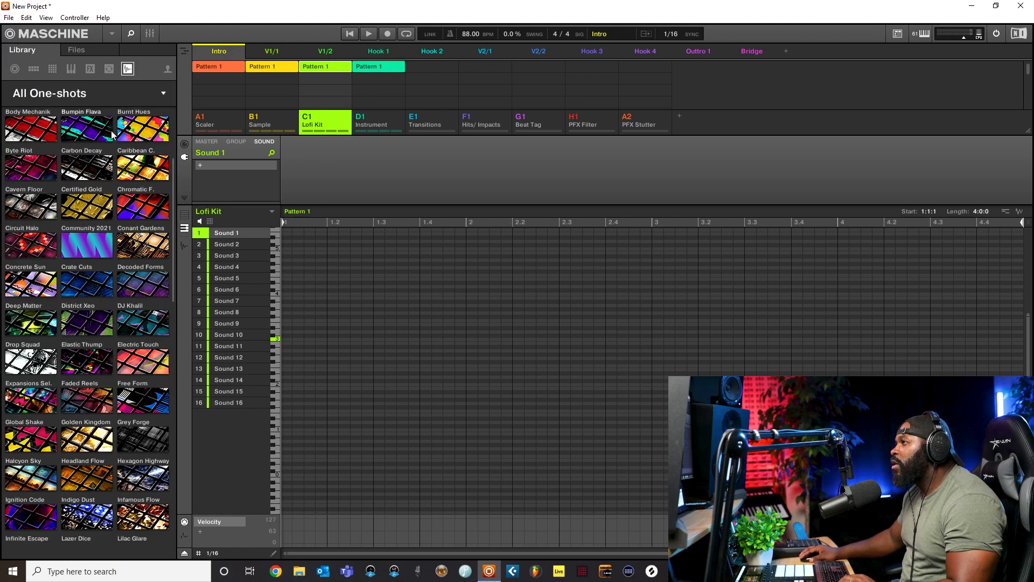
click(124, 103)
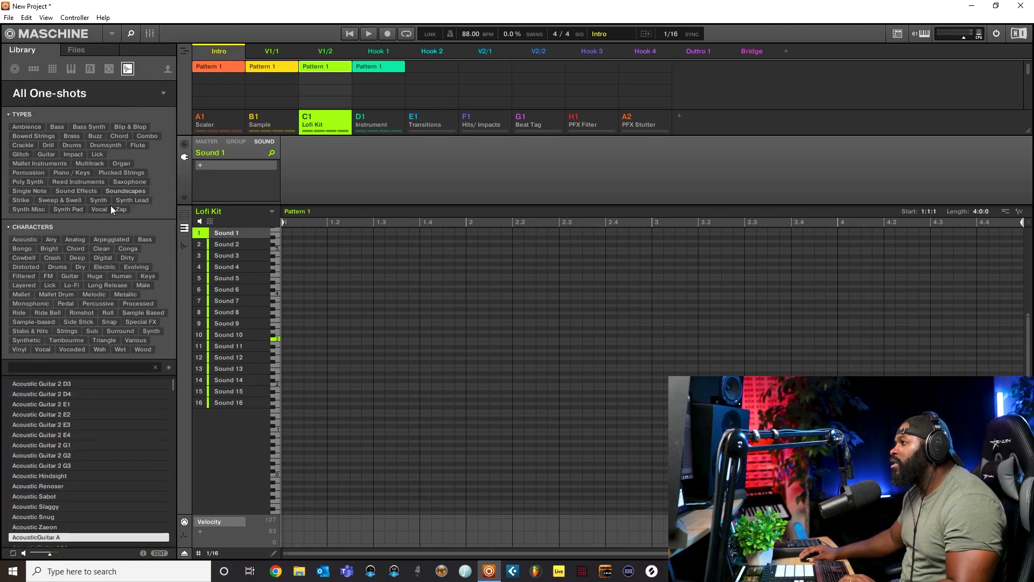
click(70, 286)
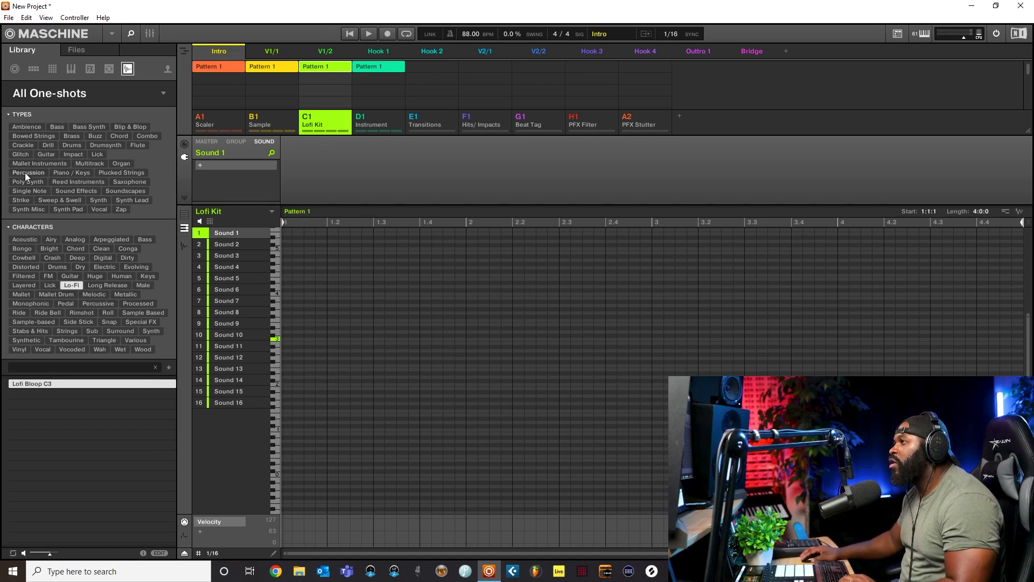
click(71, 145)
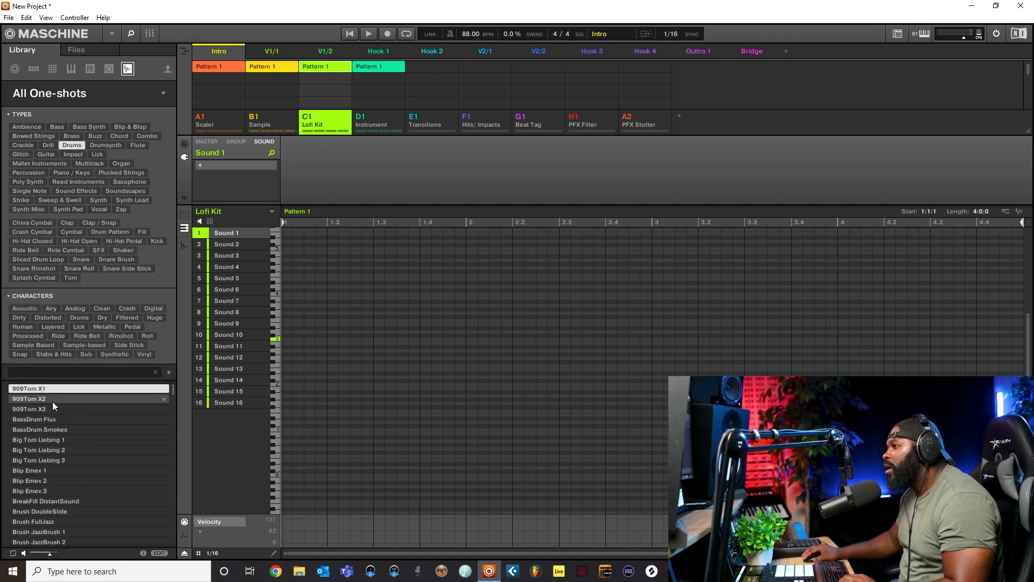
click(48, 451)
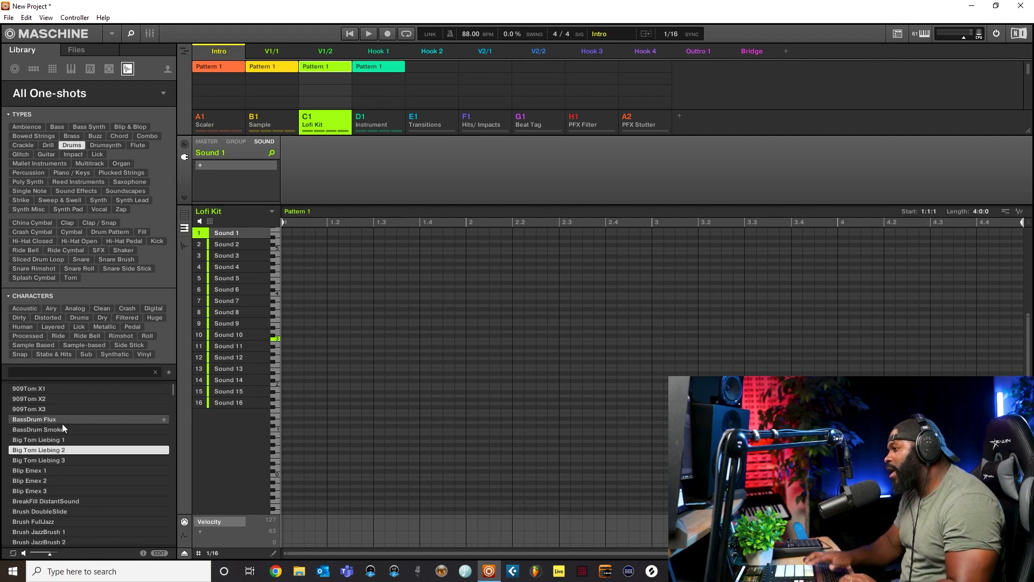
- Load L.Dre - Chill Kick.wav from the Kicks folder of the L.Dre Drums collection into sound slot 1
click(76, 49)
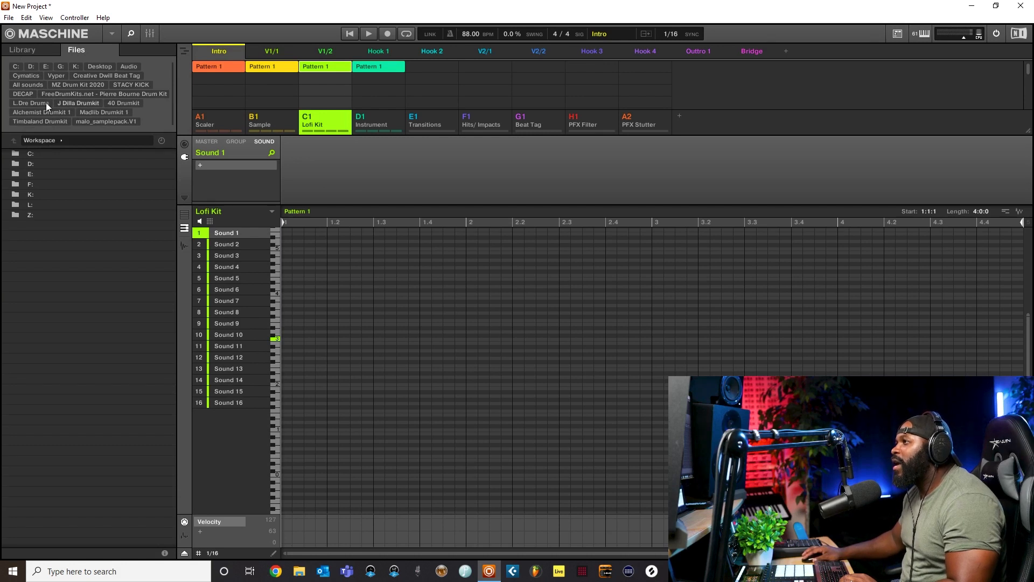
click(24, 104)
double_click(65, 164)
double_click(51, 205)
double_click(40, 184)
drag(65, 177, 218, 230)
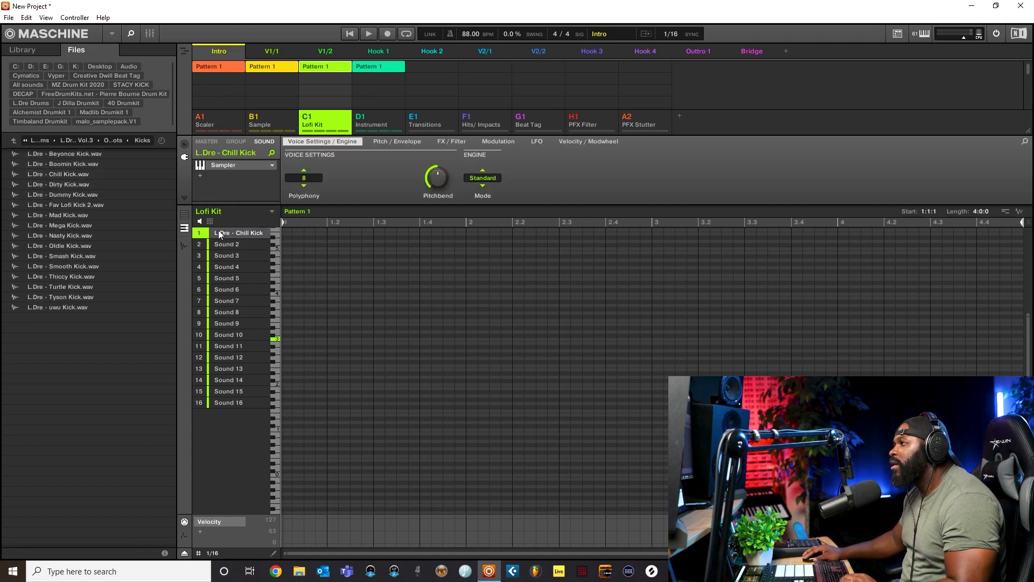
- Audition the snares in the J Dilla Drumkit folder and load j dilla snare 2.wav into sound slot 2
click(63, 104)
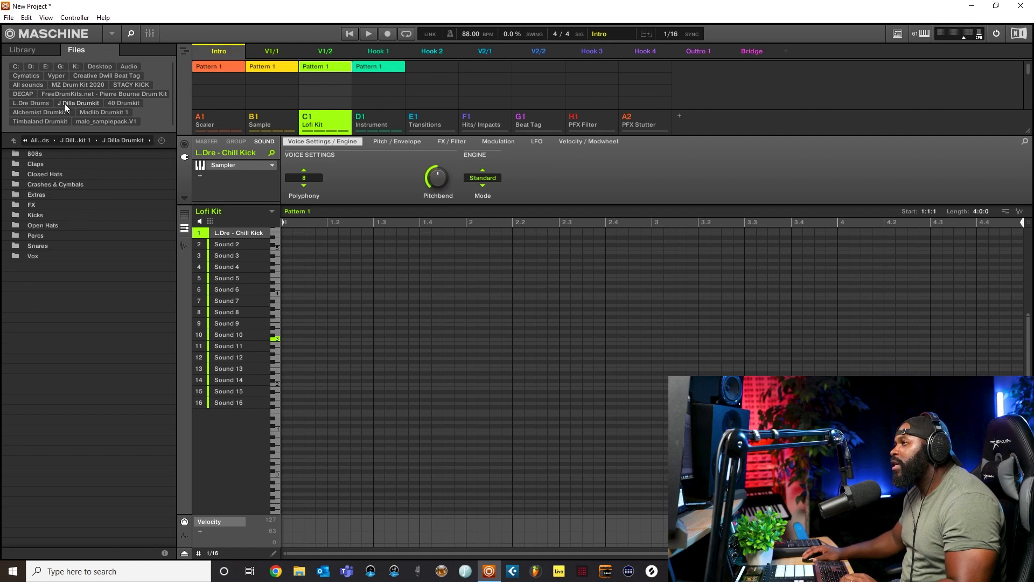
double_click(43, 243)
click(44, 215)
click(69, 266)
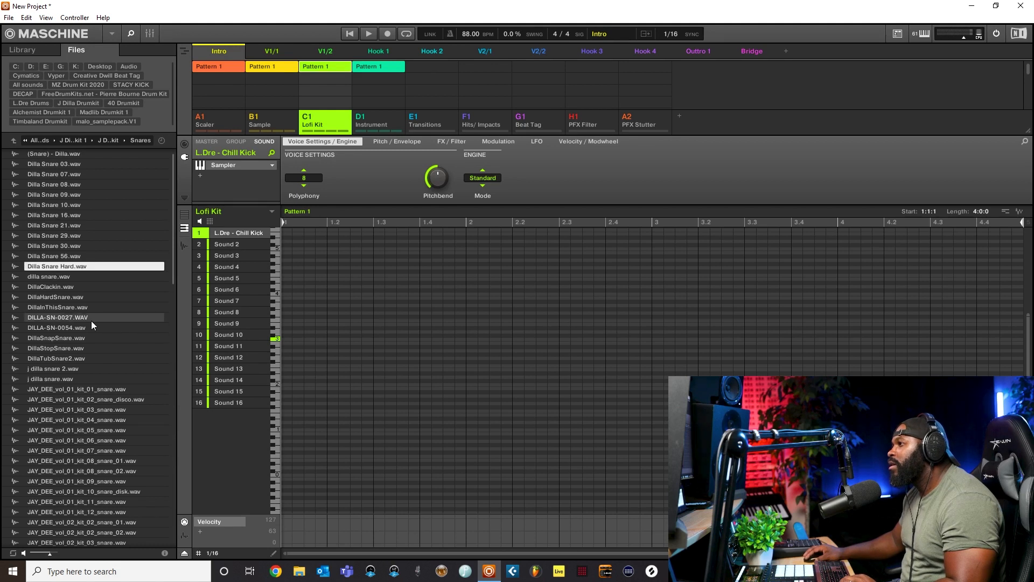
click(80, 341)
key(Down)
key(Down)
key(Down)
key(Down)
key(Down)
key(Up)
key(Up)
key(Down)
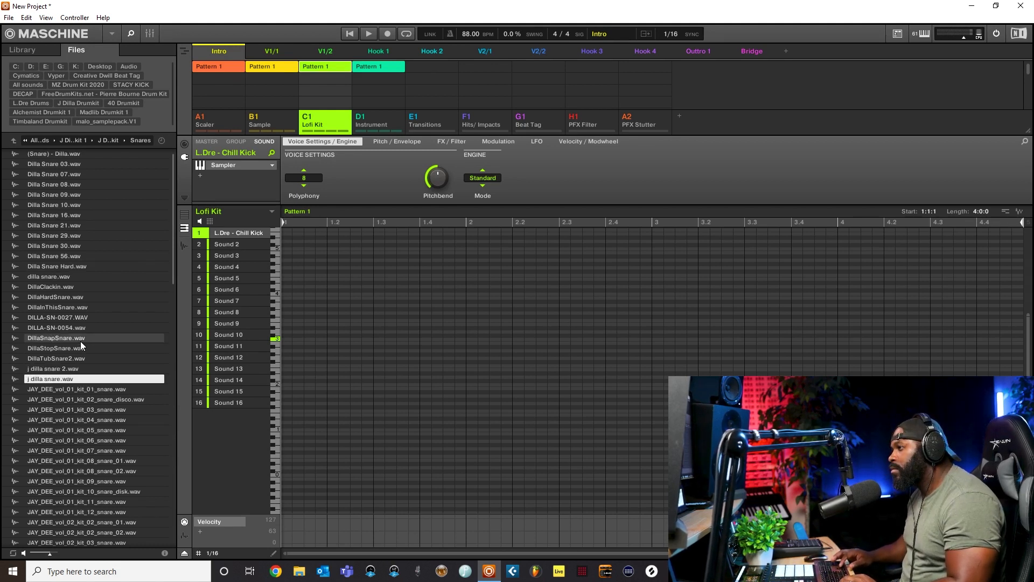
drag(83, 369, 244, 245)
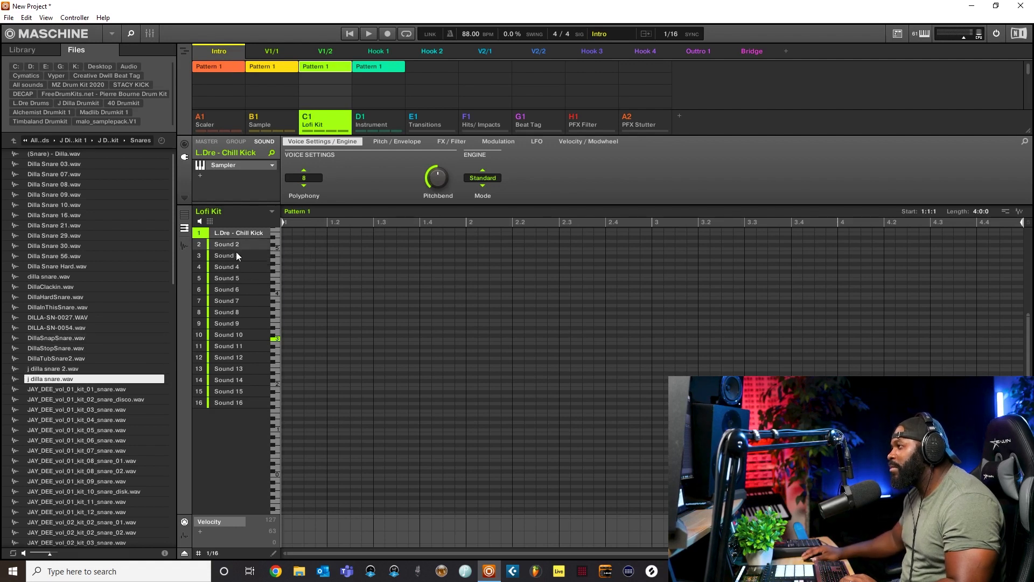
- Load Alchemist HiHat 4.wav from the Closed Hats folder of Alchemist Drumkit 1 into sound slot 3
click(14, 141)
click(46, 111)
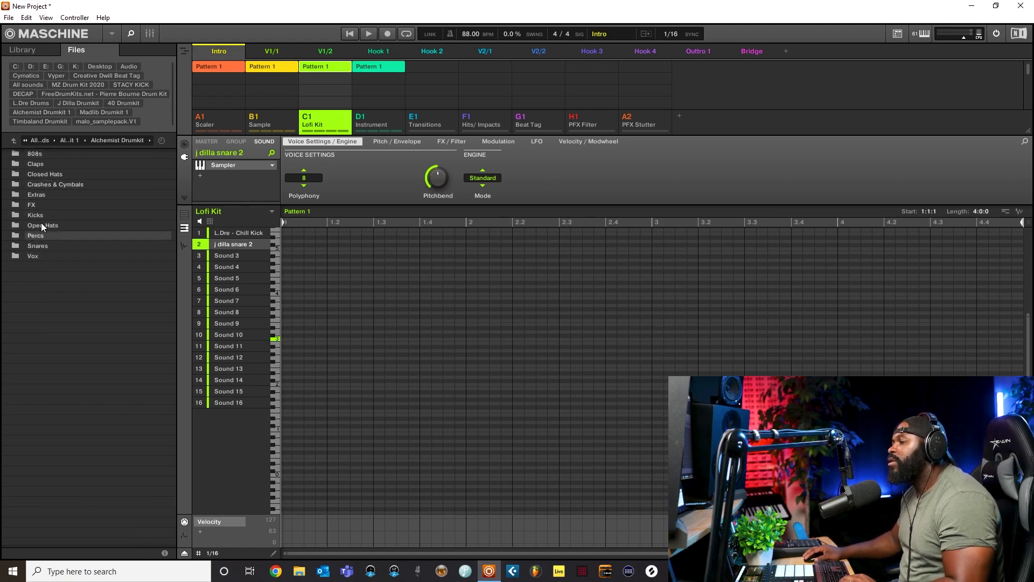
double_click(47, 175)
click(63, 183)
drag(64, 195, 216, 255)
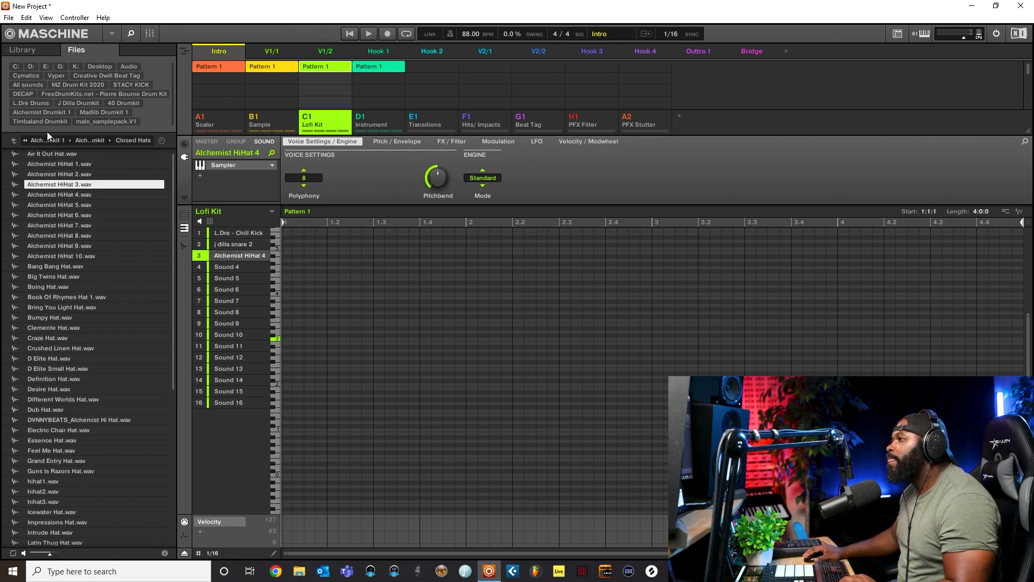
- Audition the Alchemist drumkit's Crashes & Cymbals samples and load Latin Thug Crash.wav into sound slot 4
click(16, 140)
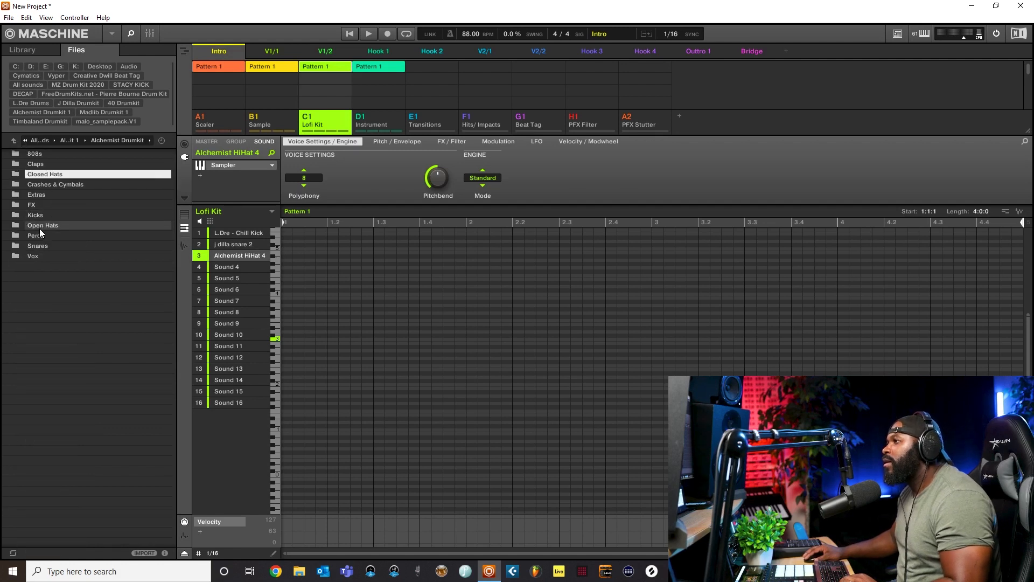
double_click(50, 186)
click(53, 203)
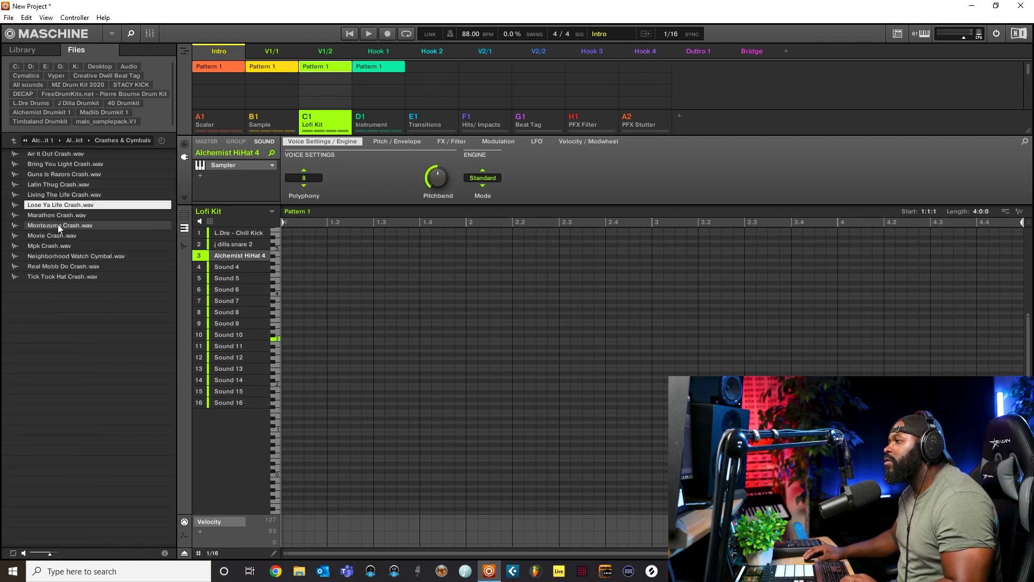
click(59, 215)
click(57, 225)
click(69, 195)
click(70, 185)
click(72, 174)
click(70, 164)
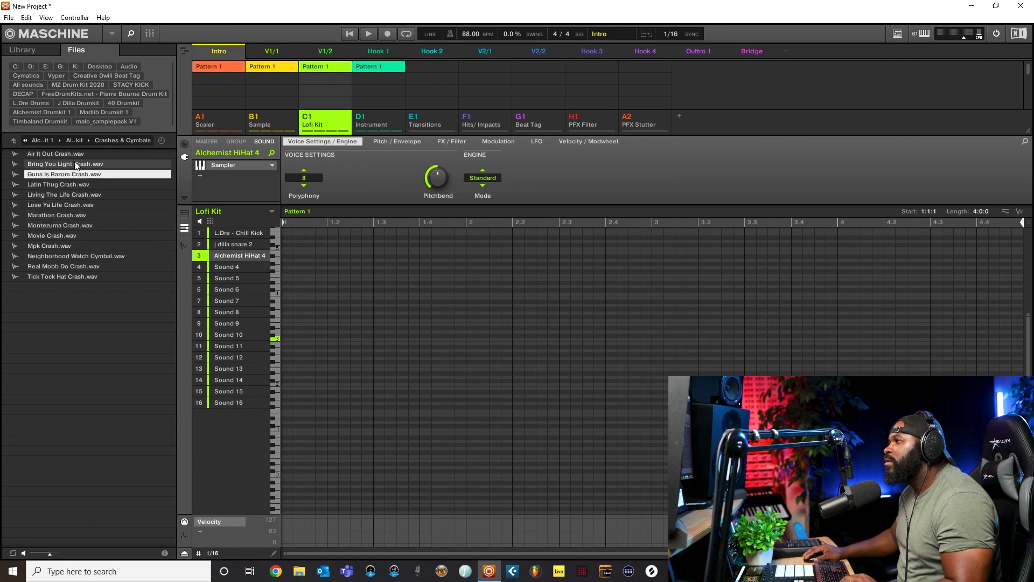
click(70, 184)
click(70, 195)
click(72, 255)
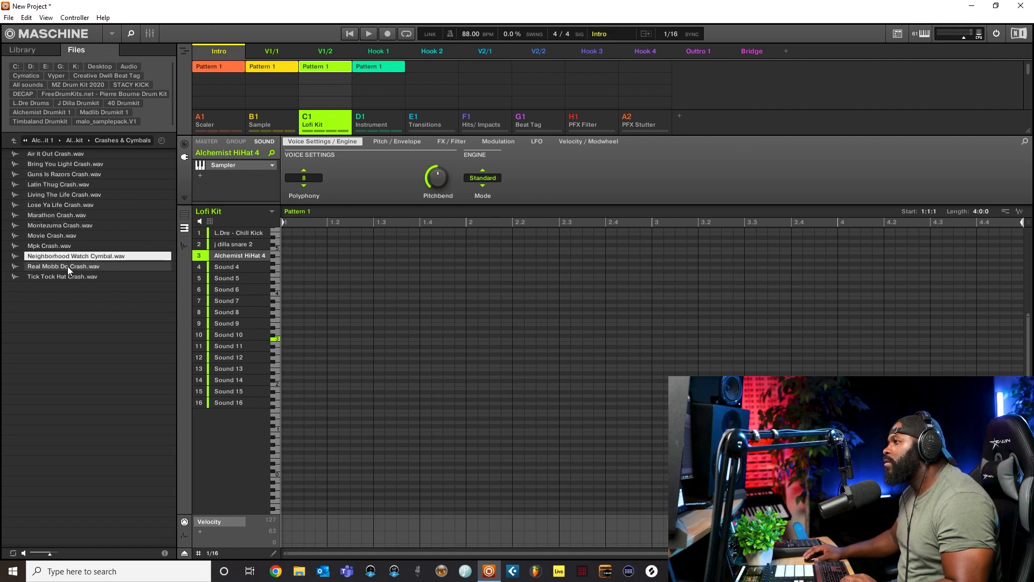
click(68, 266)
click(65, 225)
click(67, 205)
click(65, 195)
drag(69, 185, 253, 267)
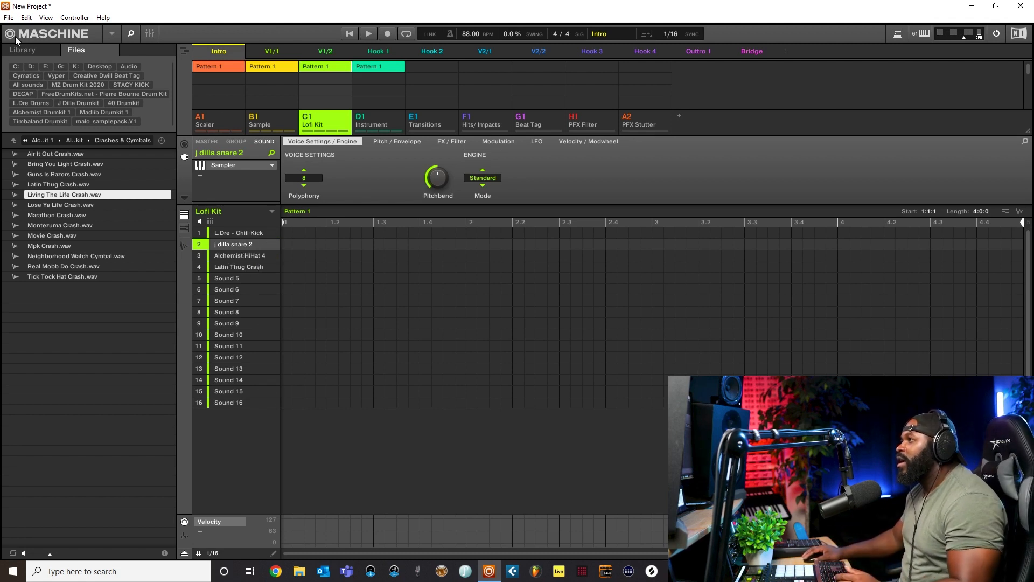
- Show all groups in the library browser and select the Lofi Kit group
click(16, 51)
click(31, 71)
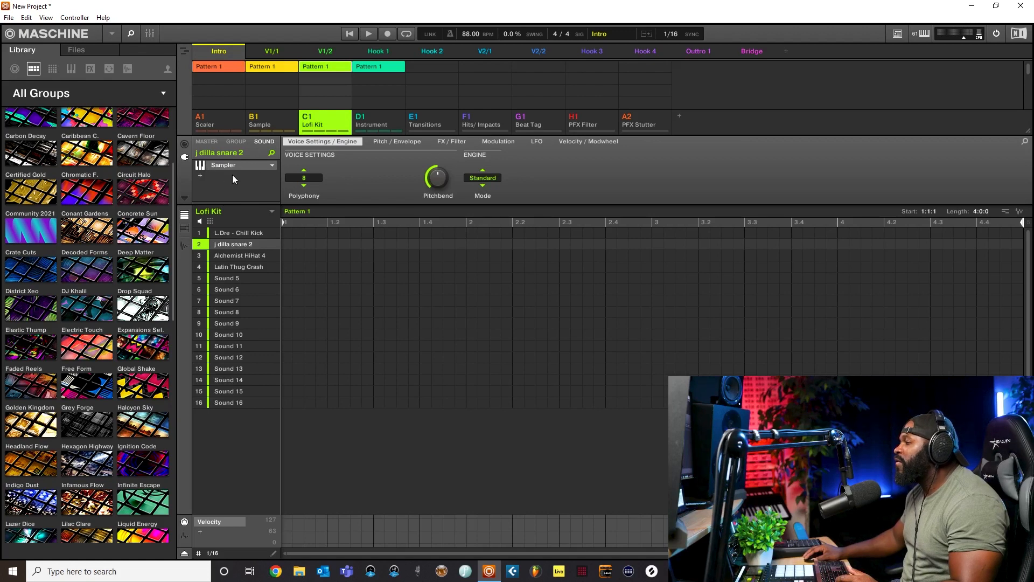
click(332, 123)
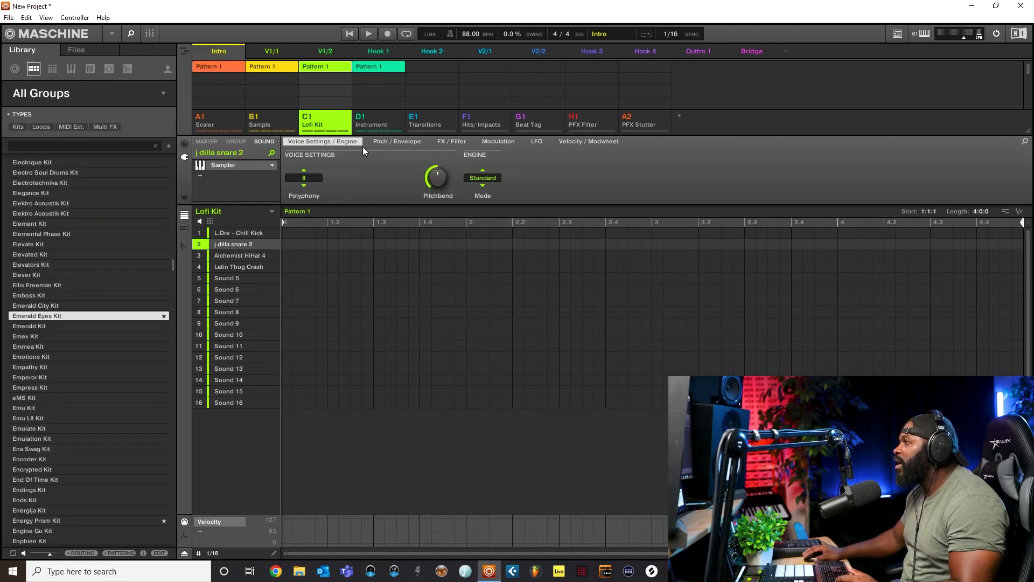
- Save the Lofi Kit group with its samples as Lofi Kit inside the Lofi Kit Samples folder
right_click(338, 115)
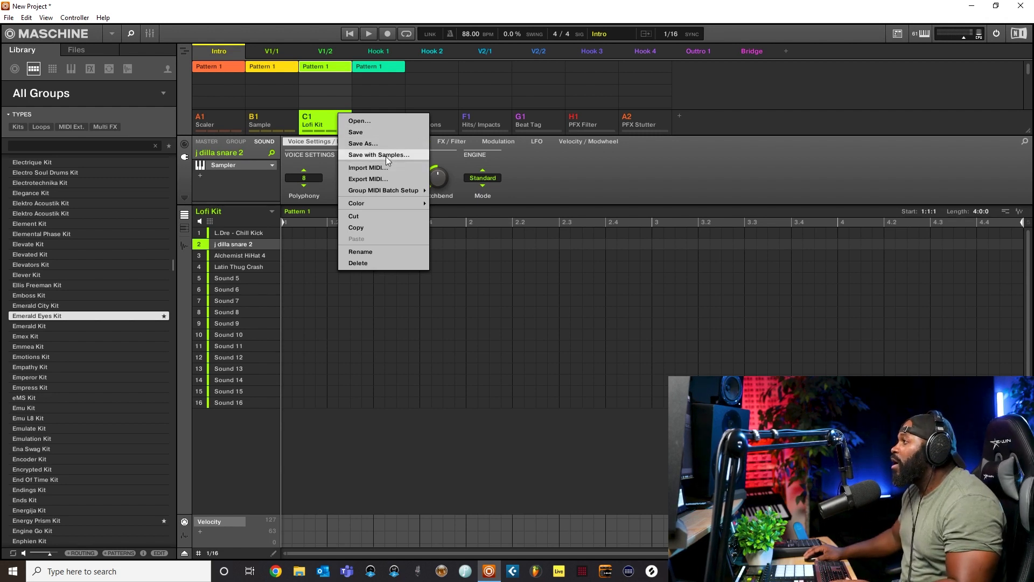
click(384, 155)
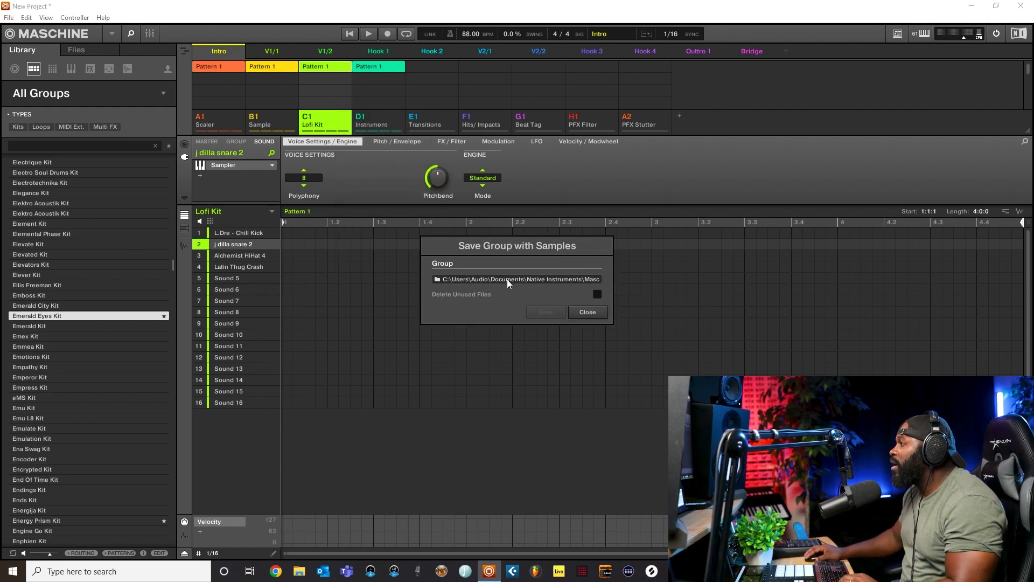
click(522, 279)
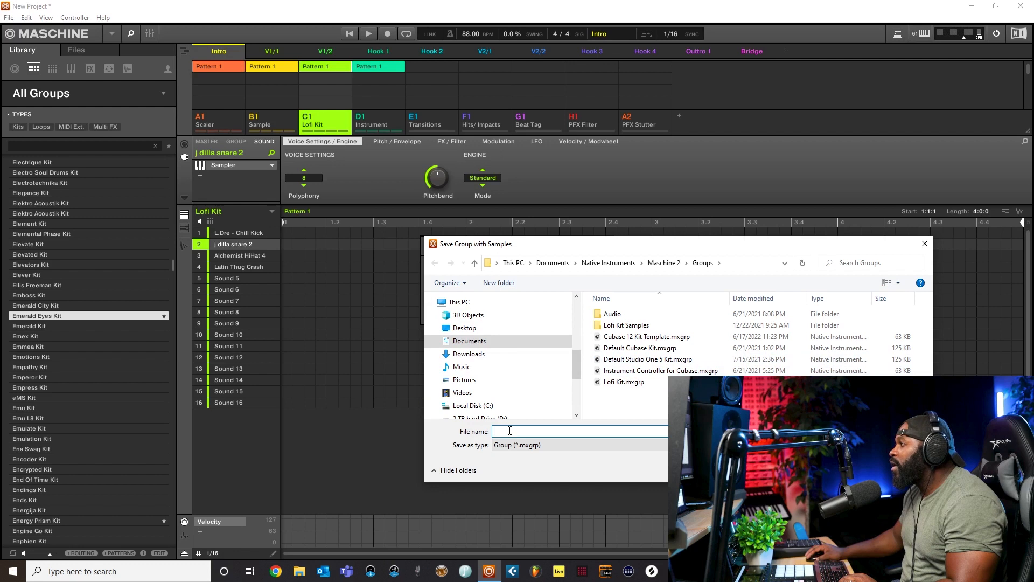
text(L)
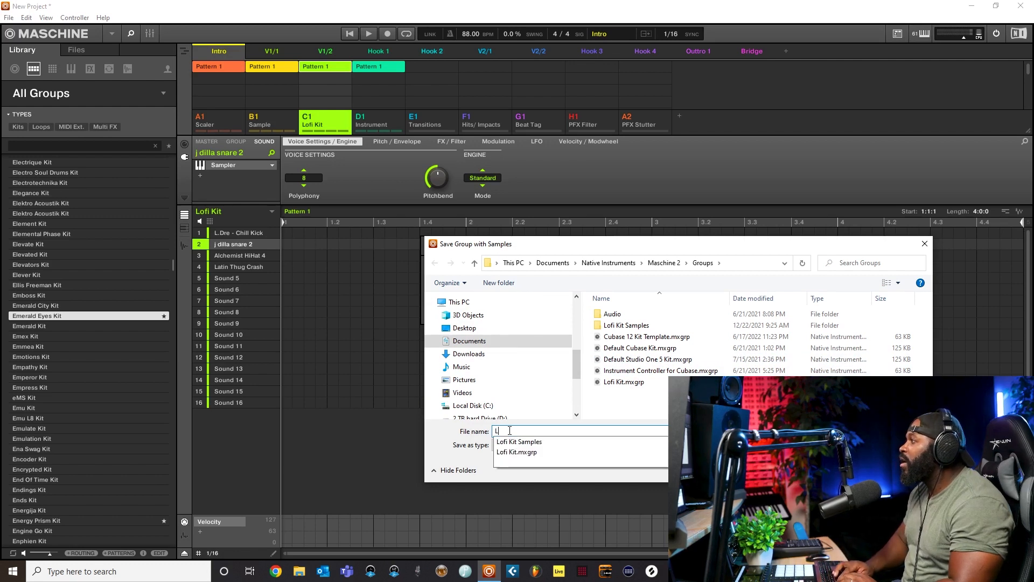
key(BackSpace)
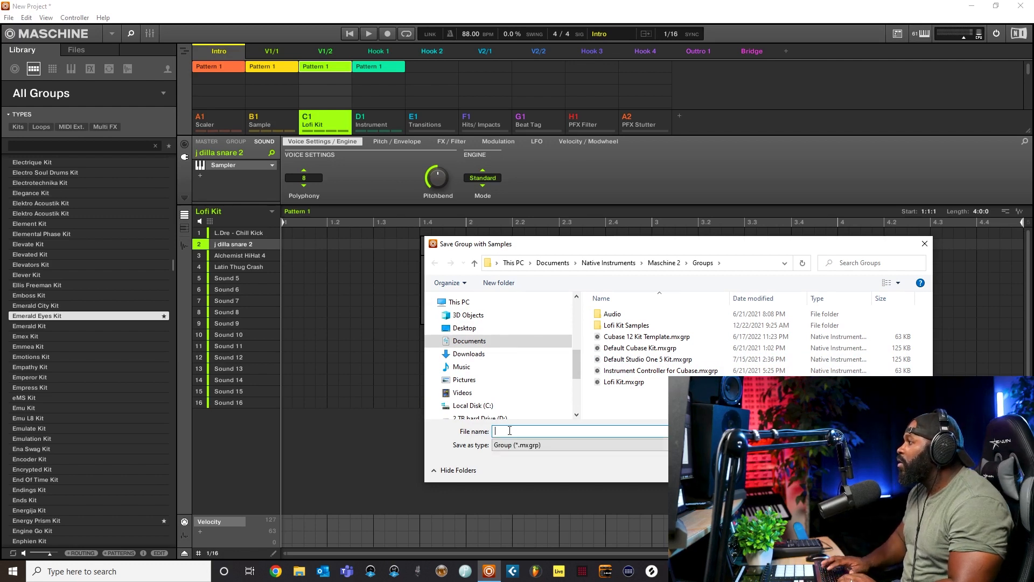
double_click(624, 327)
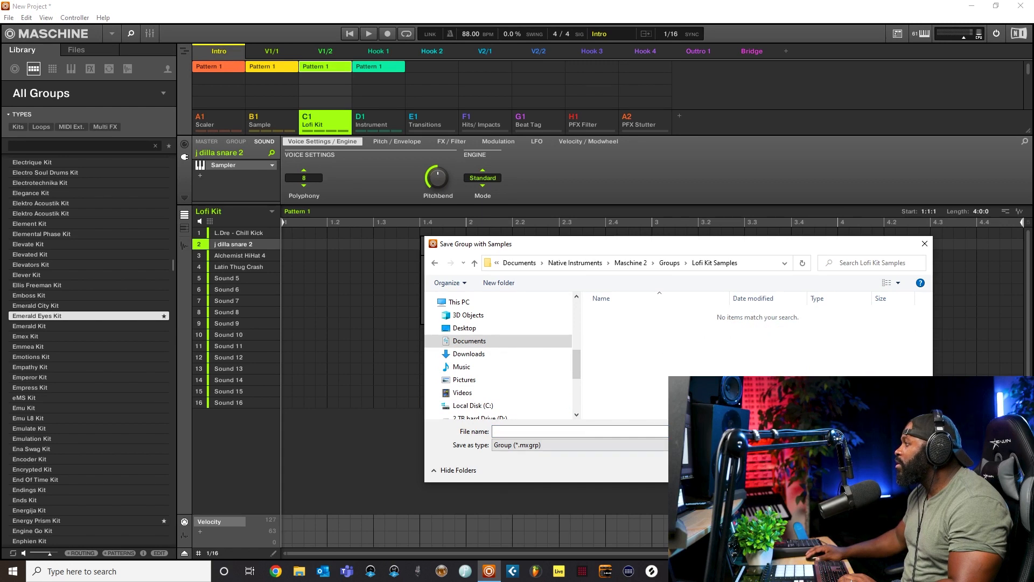
click(556, 431)
text(Lofi)
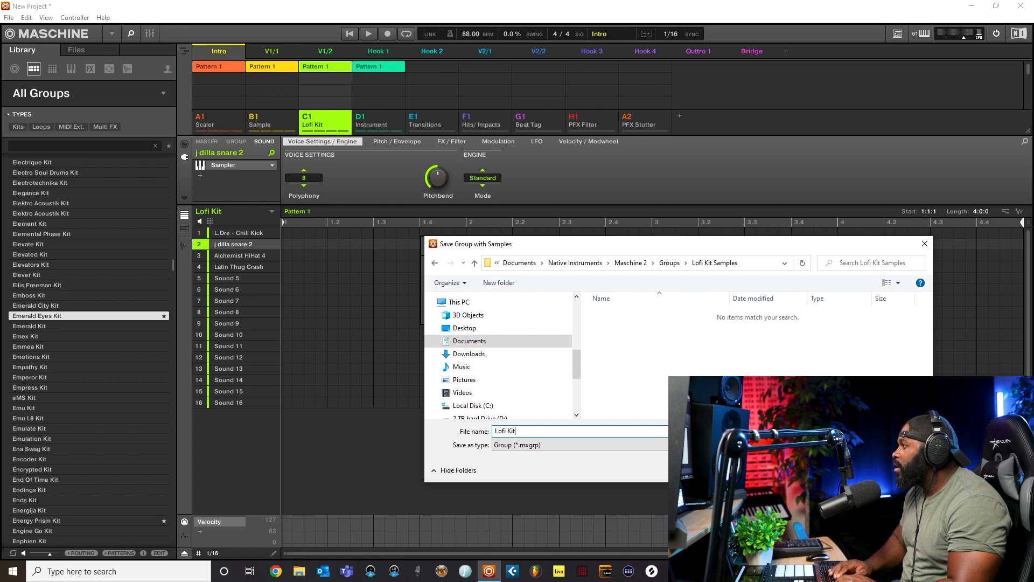
text( Kit)
key(Return)
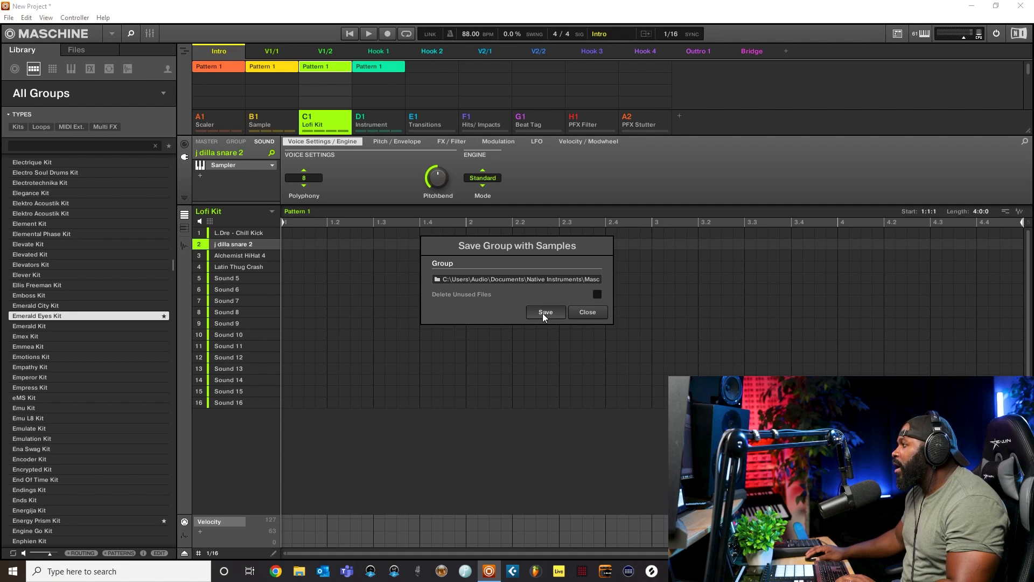
click(543, 314)
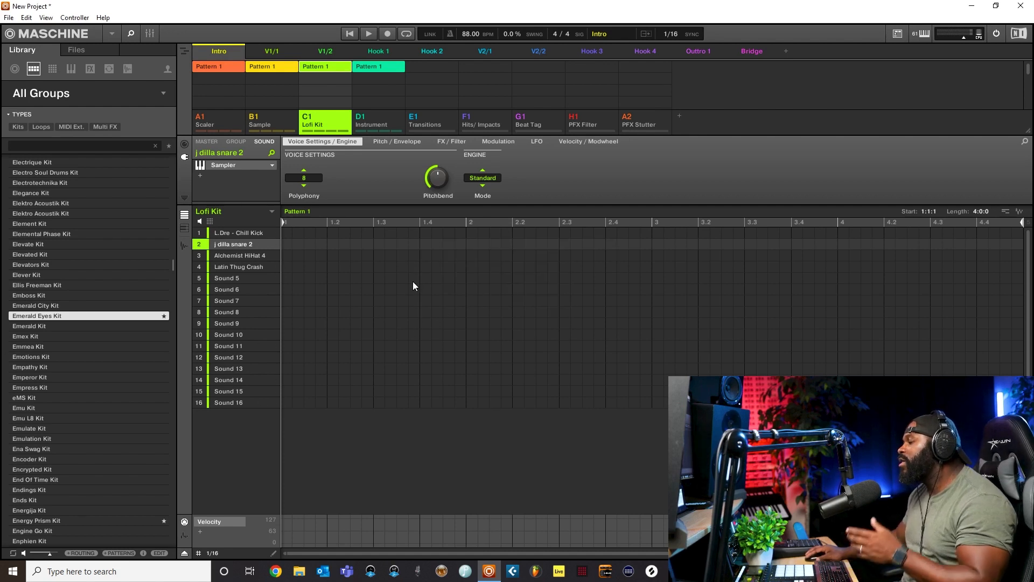
- Clear the product selection in the library browser and filter the groups to user content only
click(112, 92)
click(70, 91)
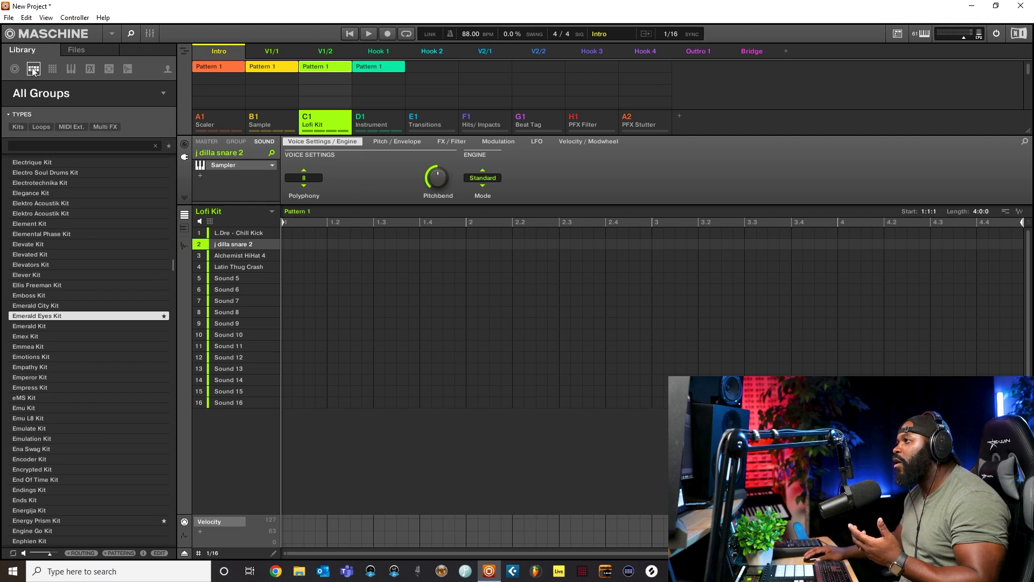
click(36, 94)
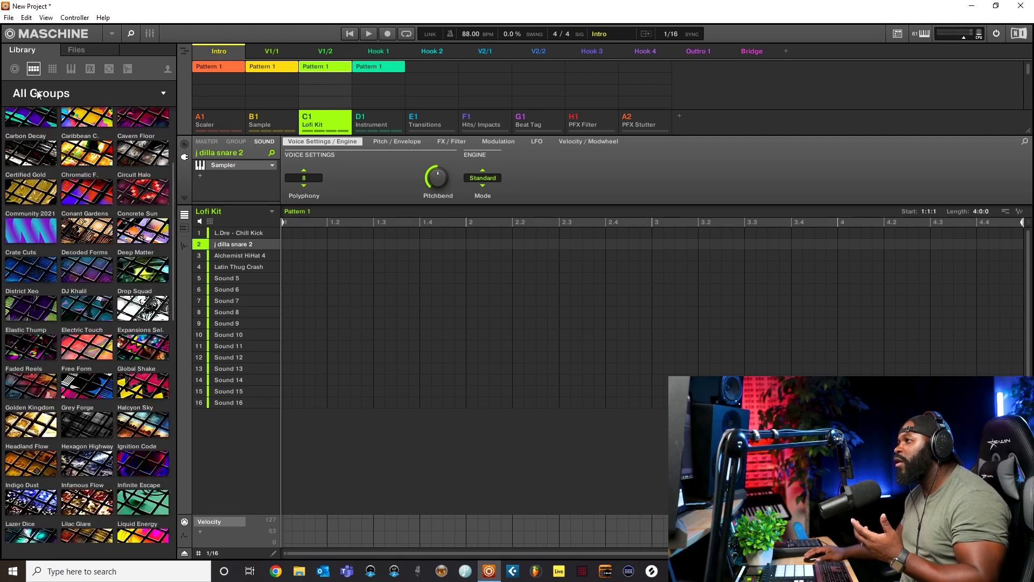
click(168, 70)
click(167, 70)
click(166, 69)
click(167, 70)
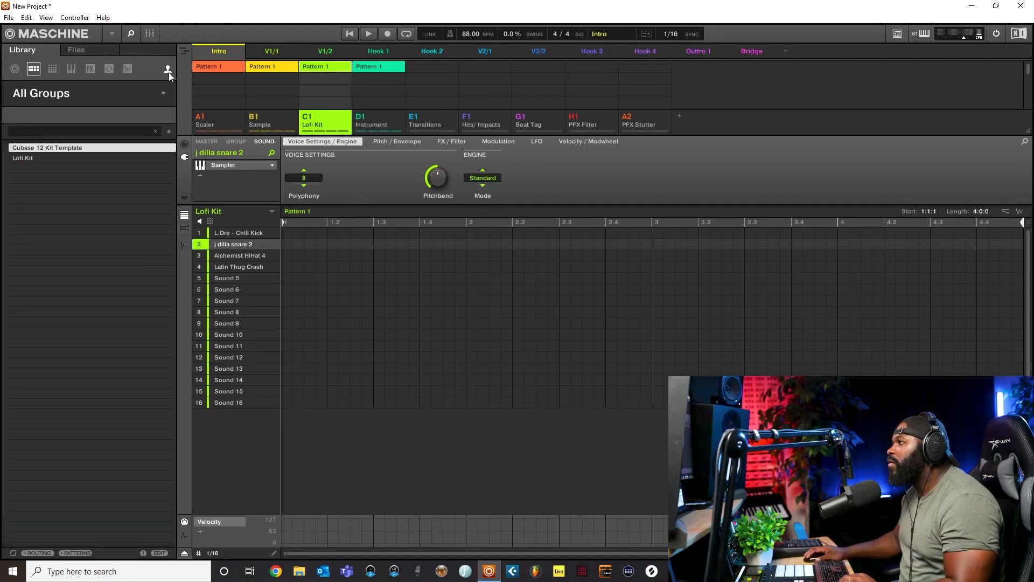
- Delete the Lofi Kit group from slot C1 and load the saved Lofi Kit user group into C1
click(28, 157)
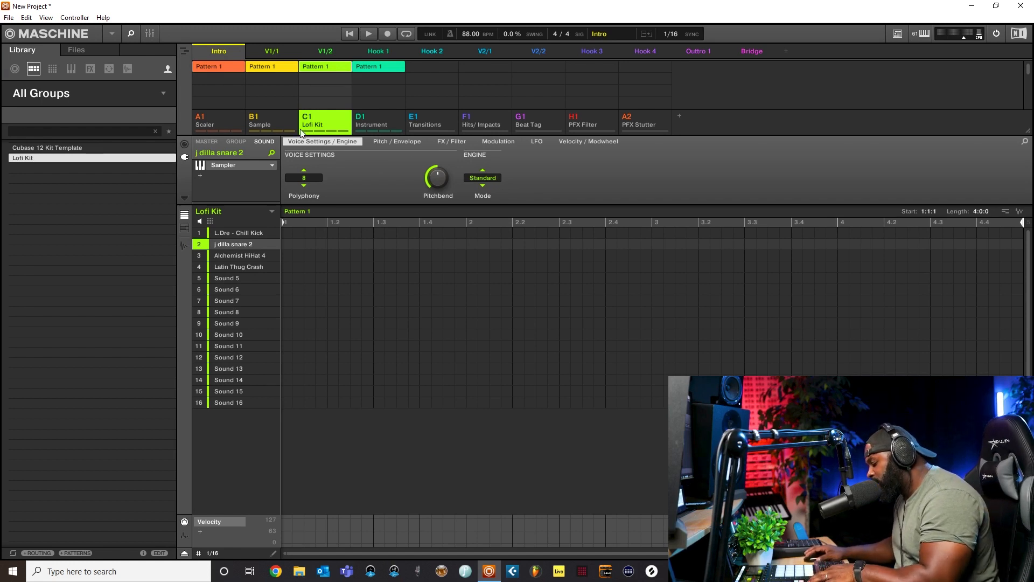
key(Delete)
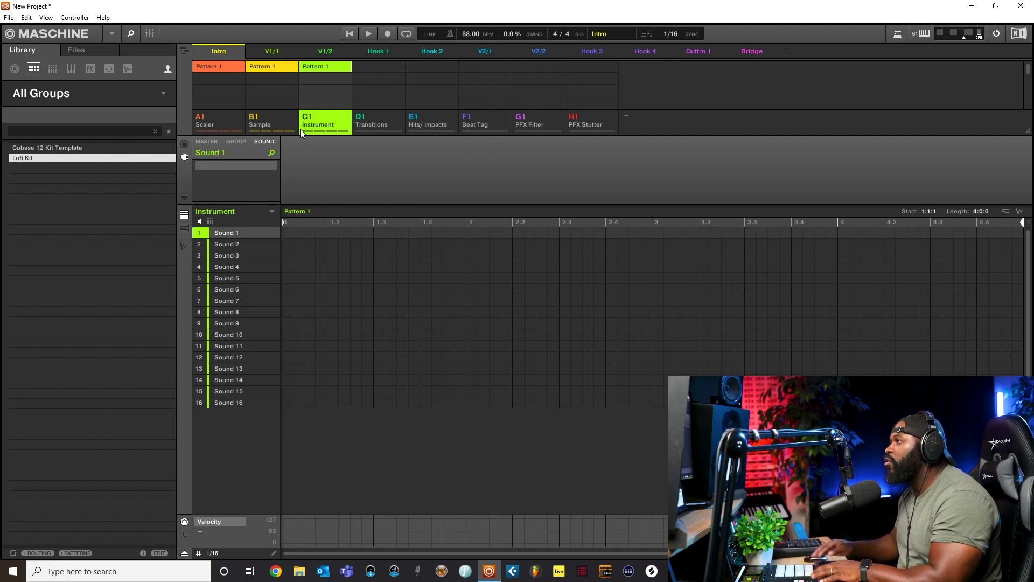
double_click(41, 159)
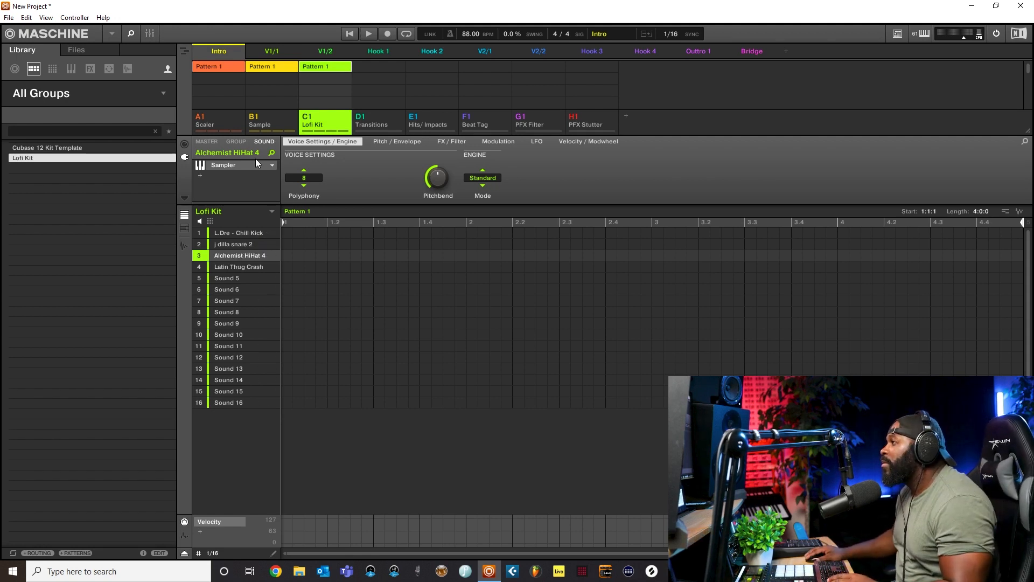
- Look through the sample pack folders inside the All sounds folder on drive E:
click(84, 52)
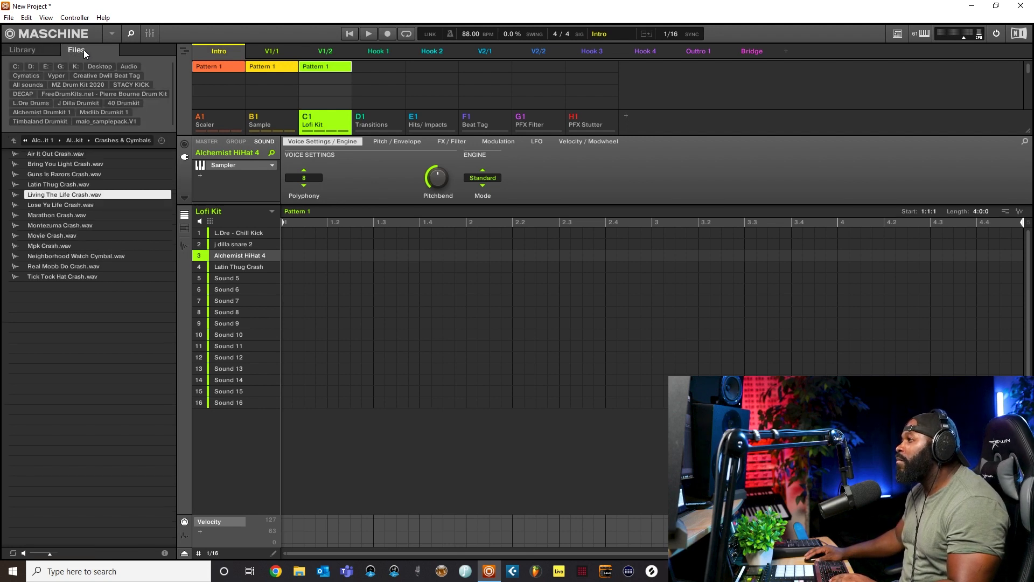
click(34, 85)
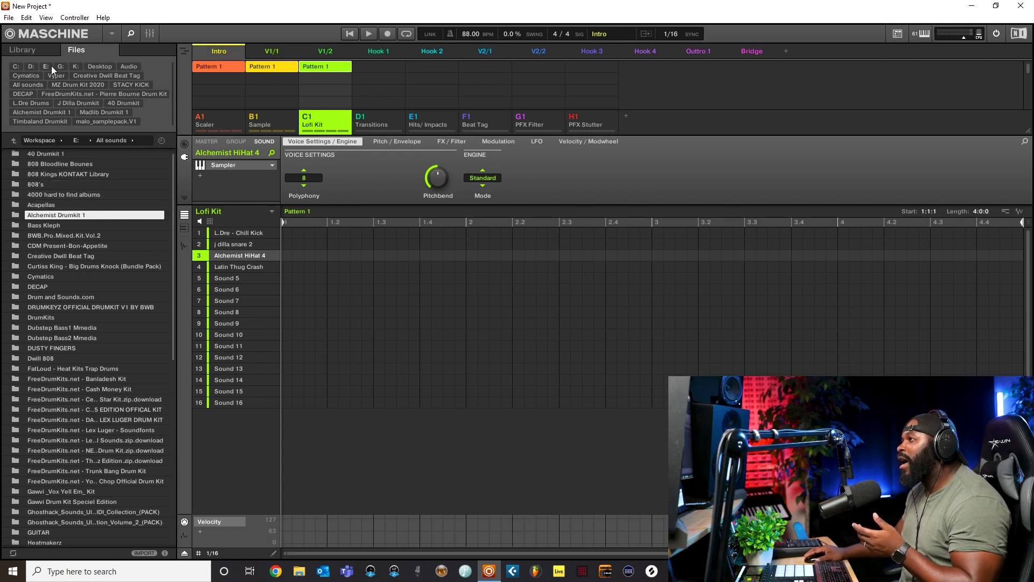
scroll(69, 200, down, 5)
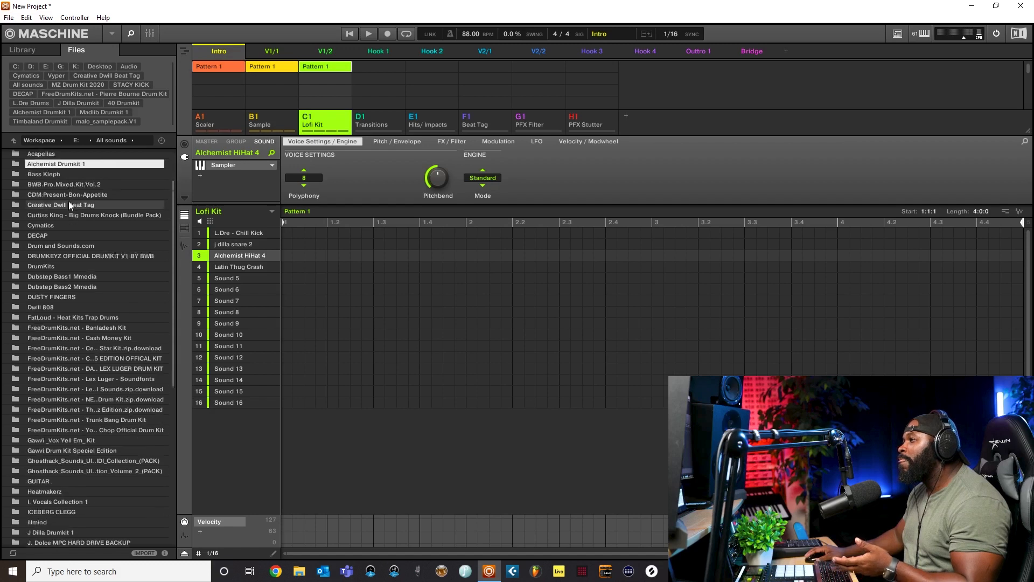
scroll(67, 206, down, 6)
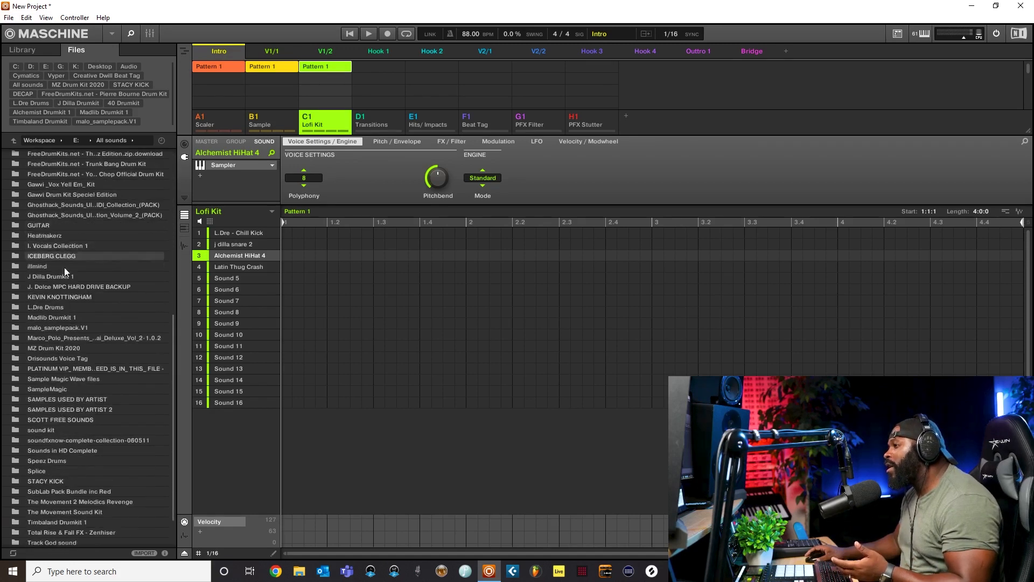
scroll(67, 296, up, 11)
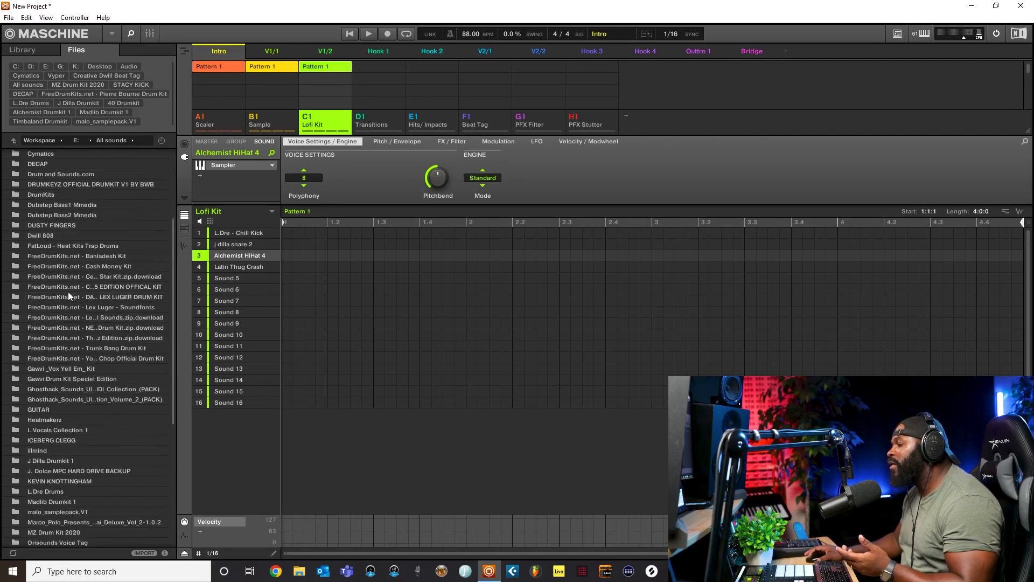
scroll(72, 290, up, 1)
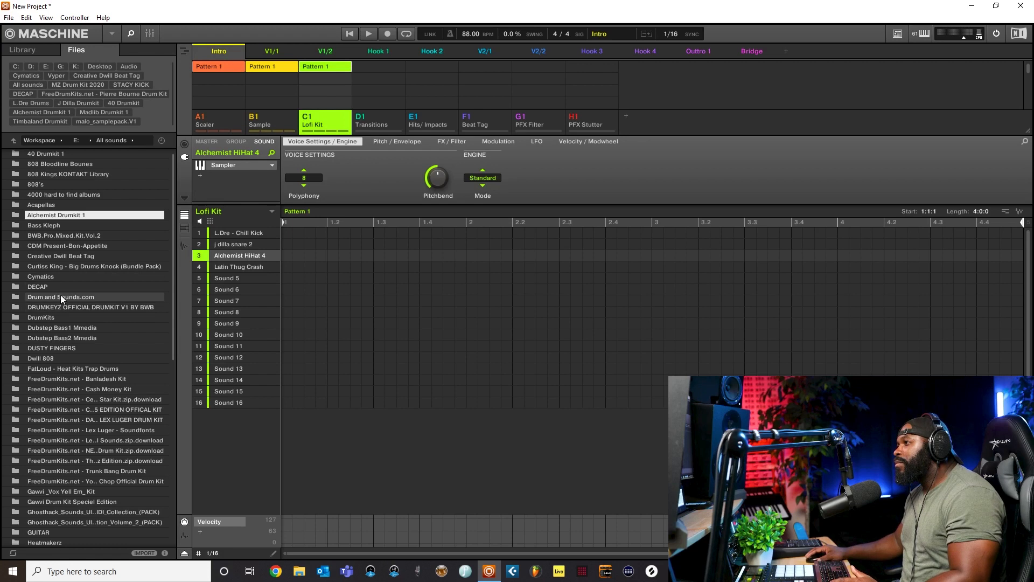
- Open the Cymatics folder and view the available options for the Cymatics - Cobra Sample Pack folder
double_click(62, 278)
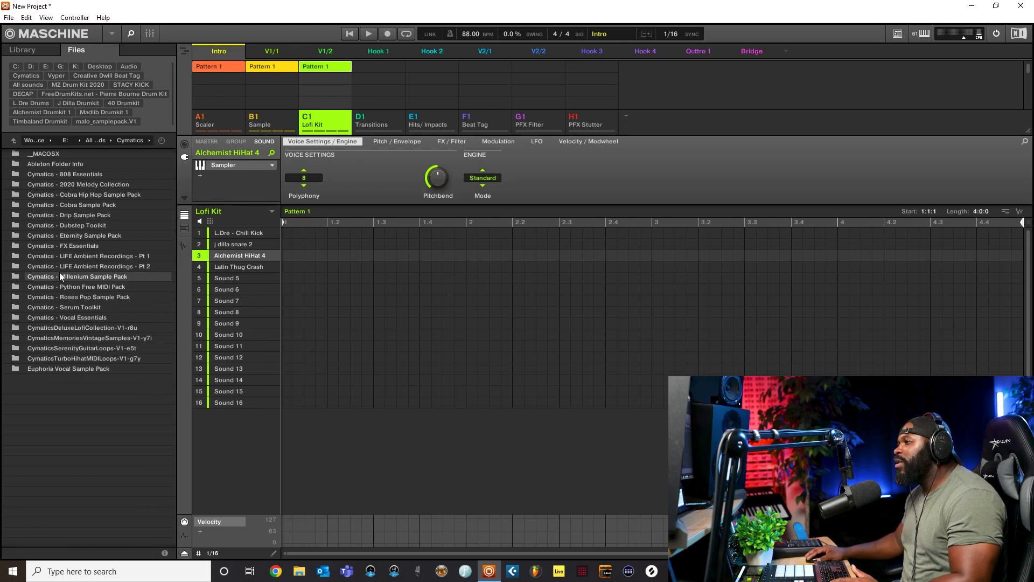
click(58, 196)
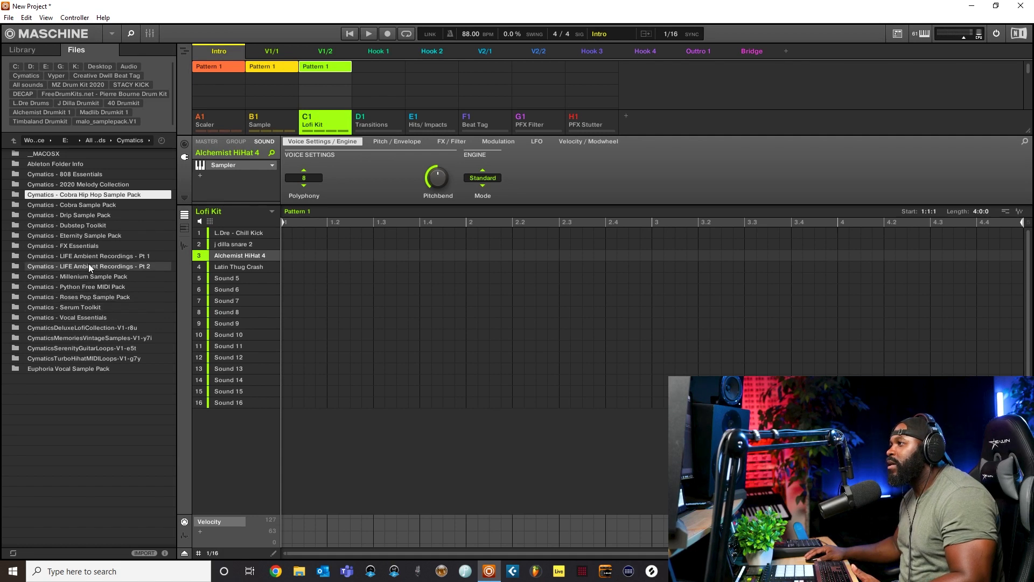
right_click(85, 202)
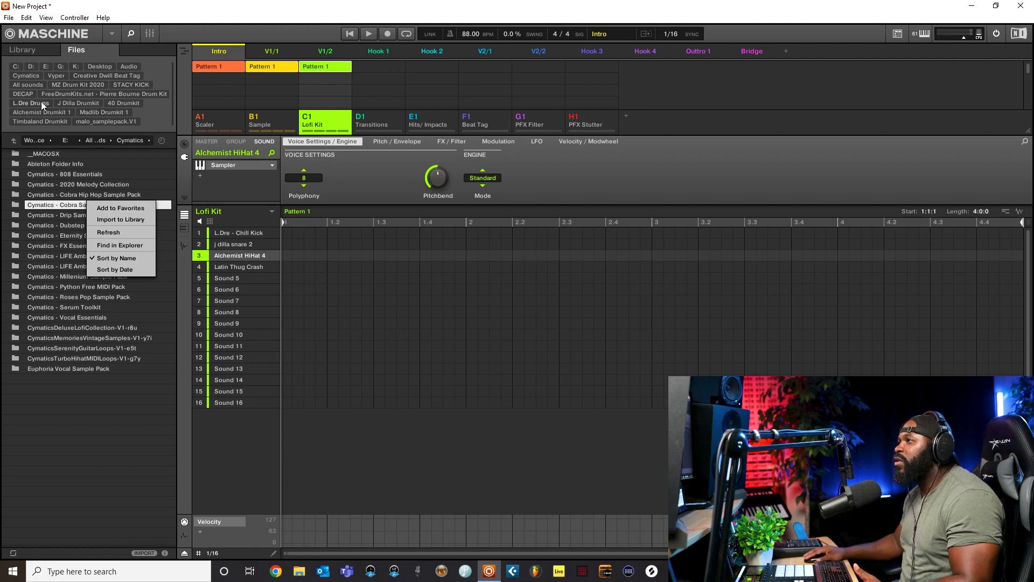
click(22, 79)
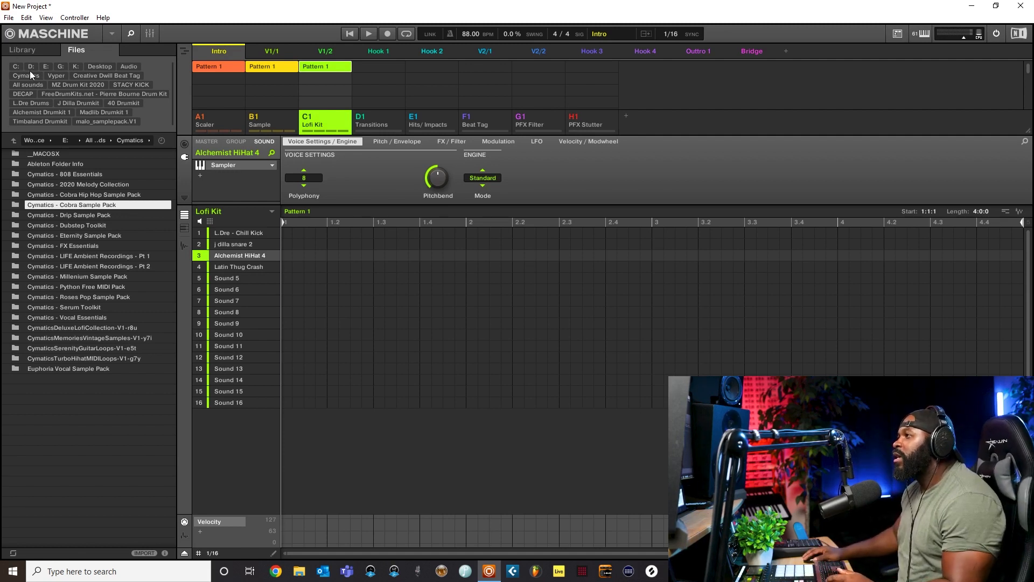
click(31, 50)
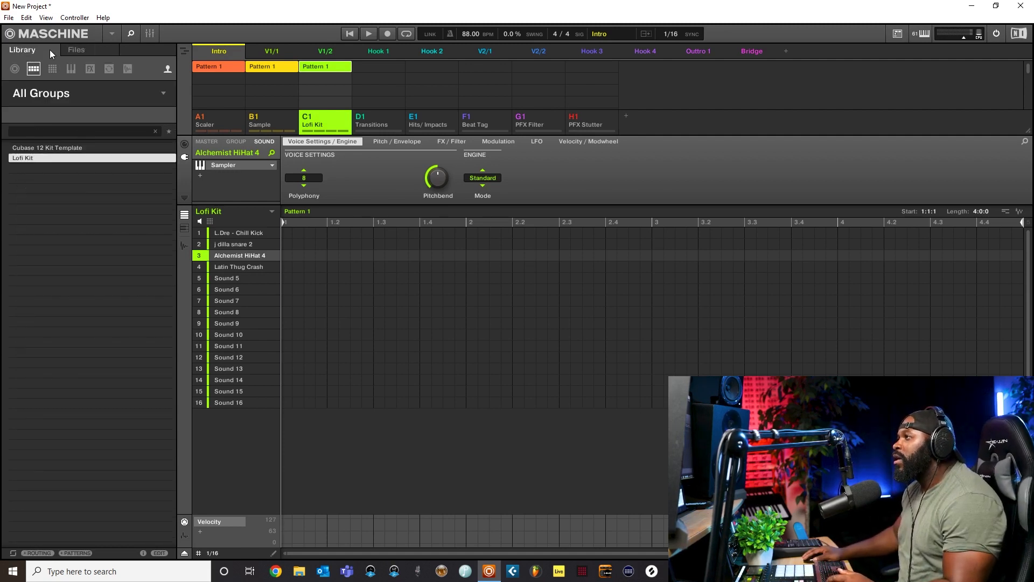
click(72, 49)
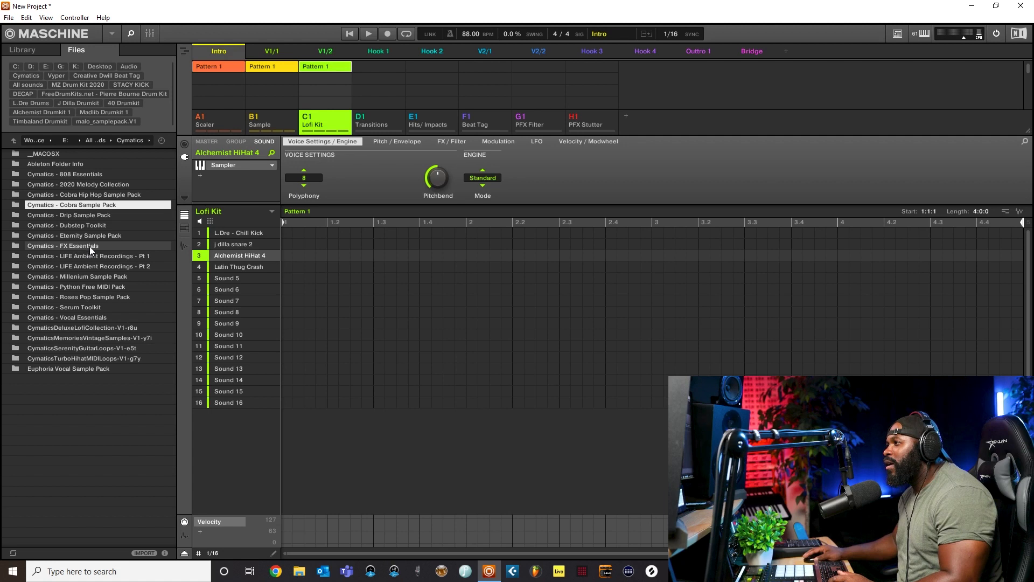
- Open the Claps folder under Drum One Shots in the Cymatics Deluxe Lofi Collection and audition Clap 3 and Clap 8
click(98, 327)
double_click(92, 328)
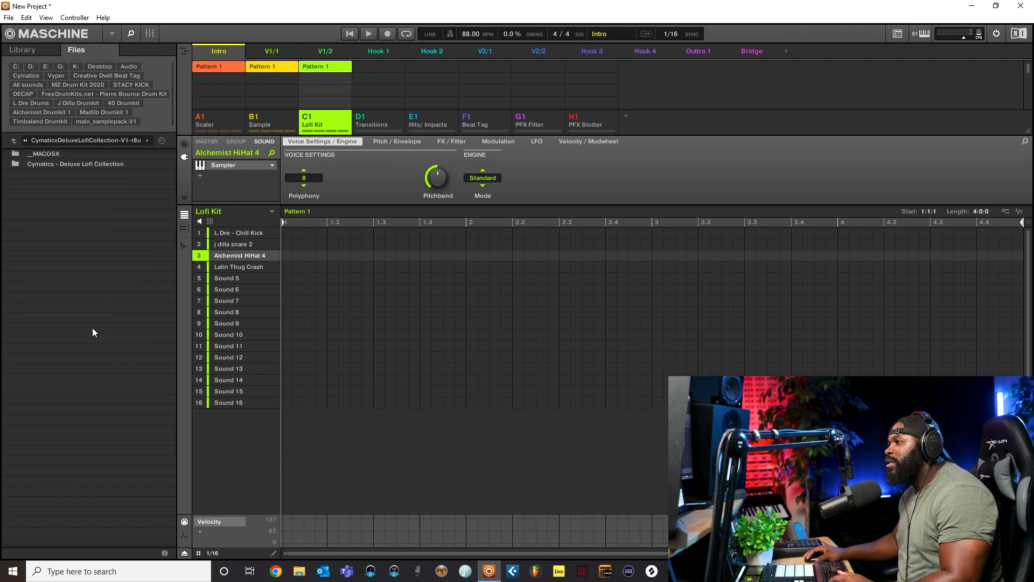
double_click(41, 164)
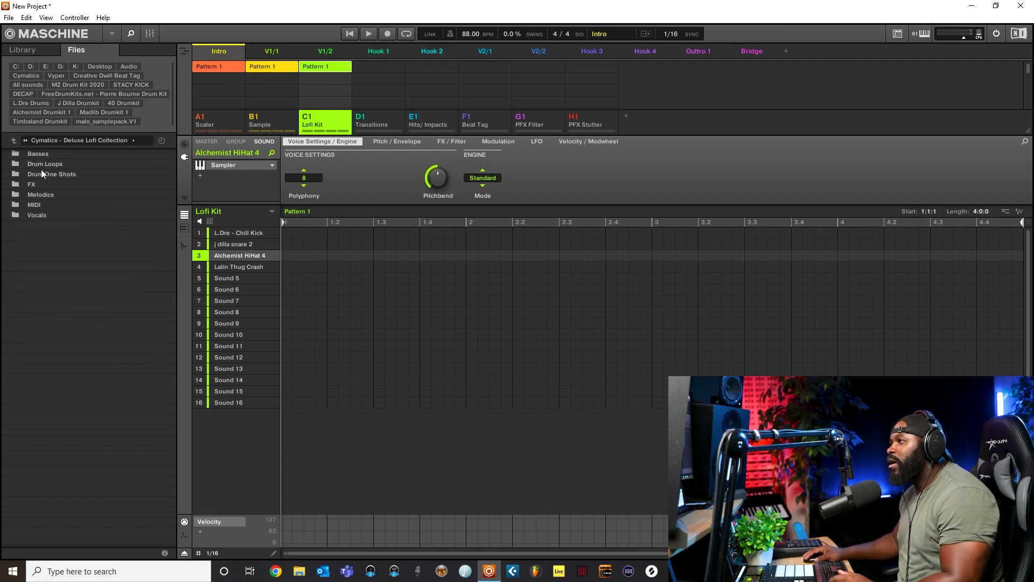
double_click(47, 174)
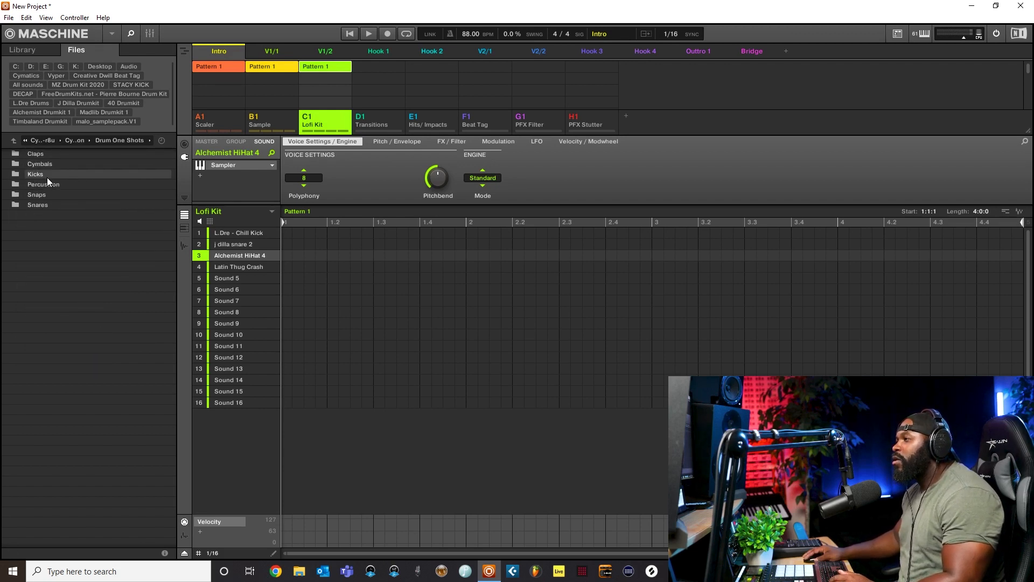
click(49, 157)
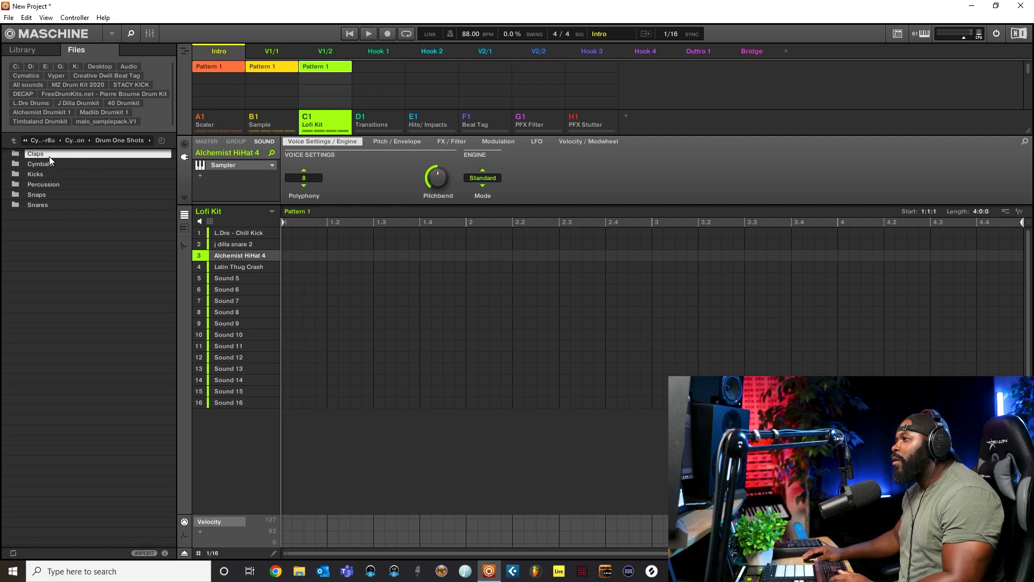
double_click(50, 156)
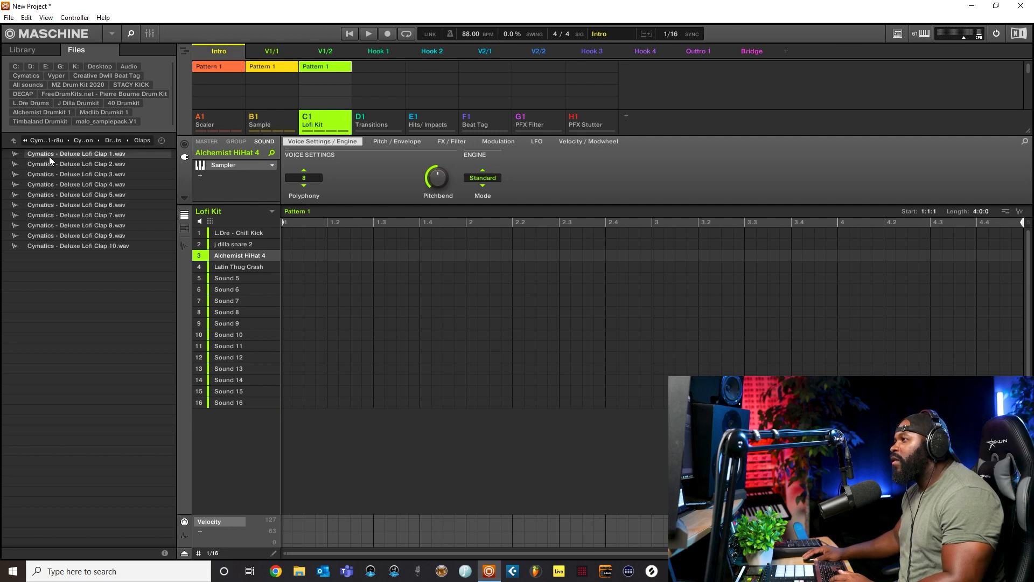
click(105, 173)
click(106, 227)
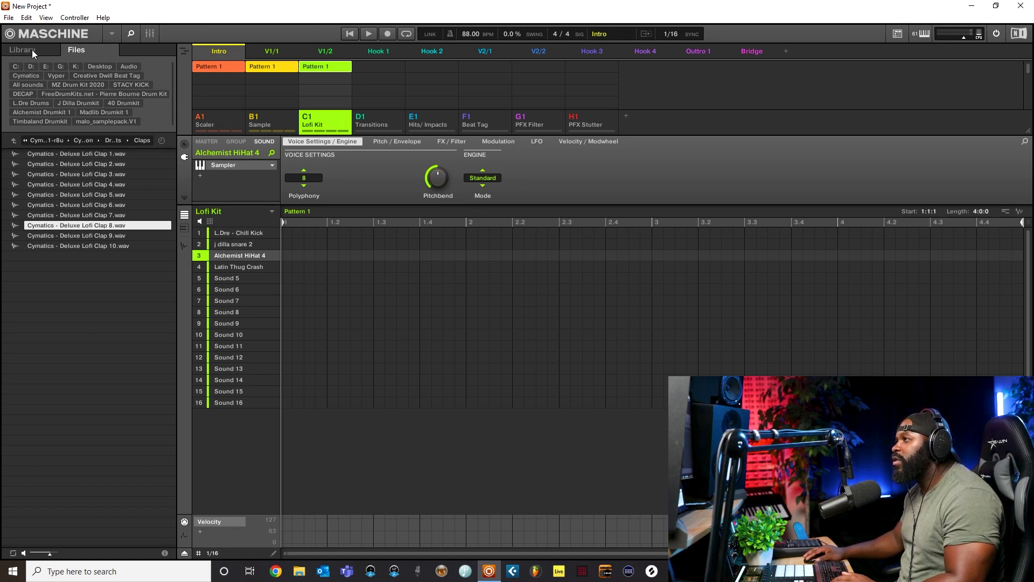
- Import the Claps folder from Drum One Shots into the library, tagged with the types Drums and Clap
click(12, 140)
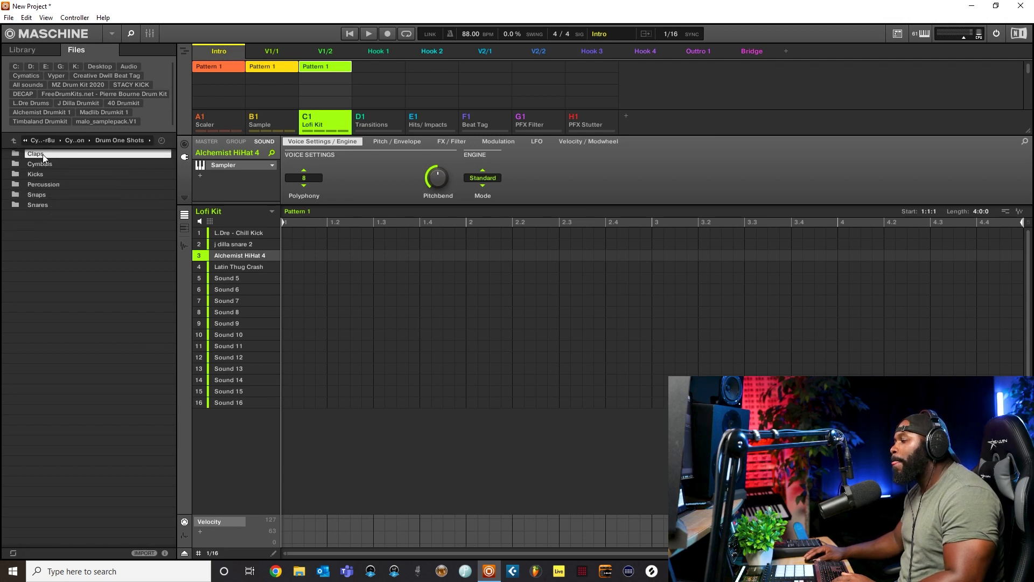
right_click(43, 154)
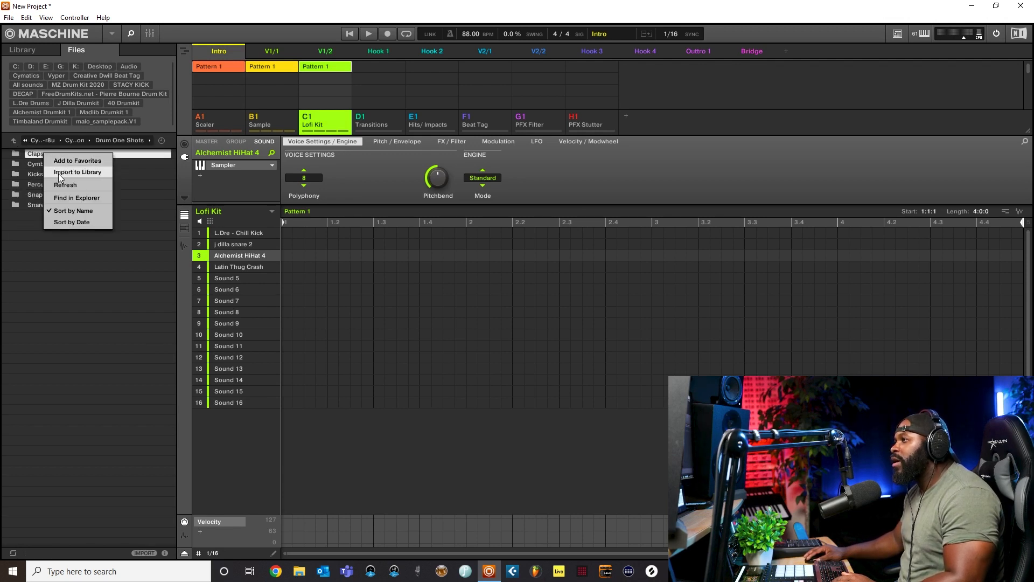
click(61, 172)
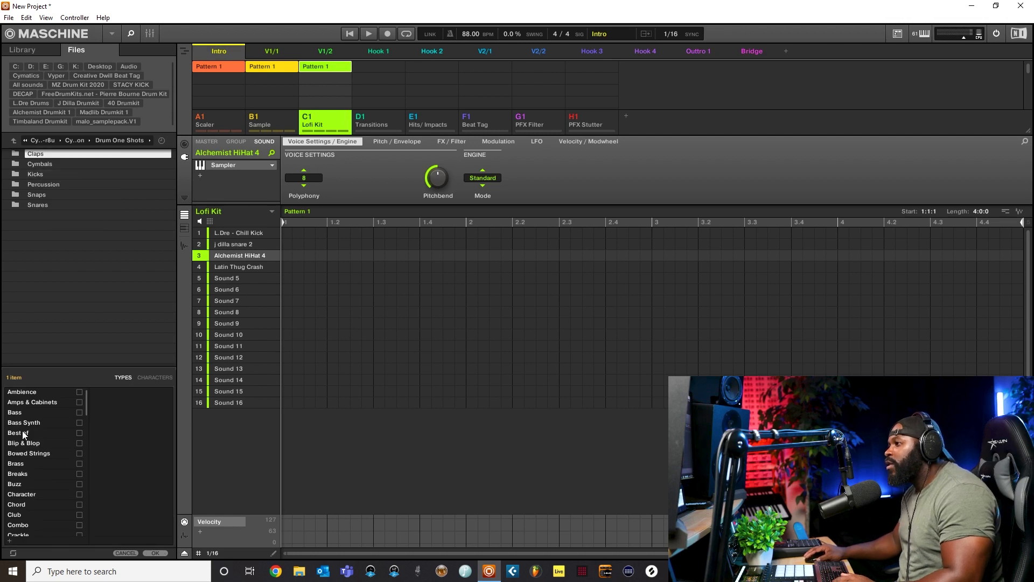
scroll(32, 436, down, 5)
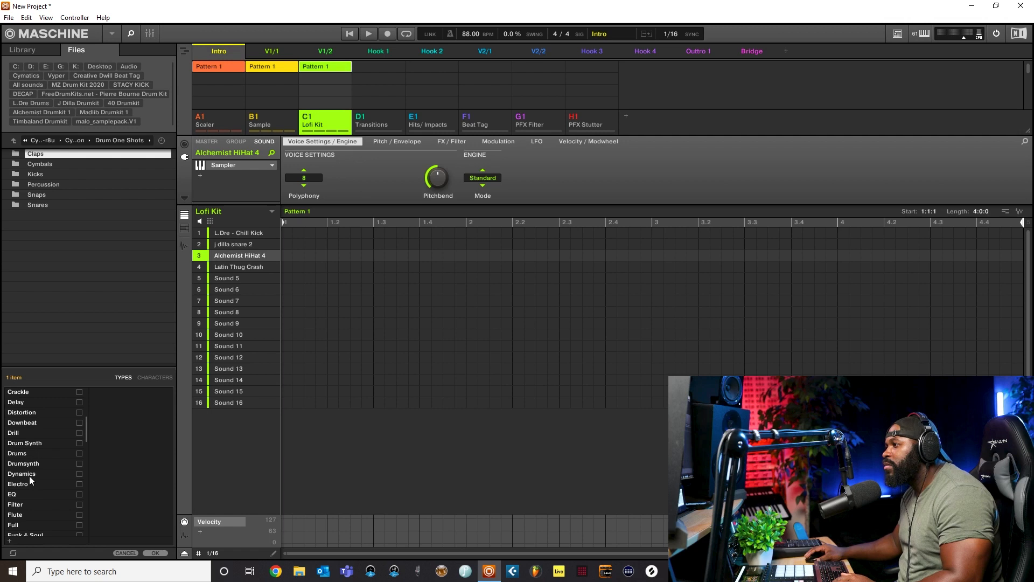
click(21, 456)
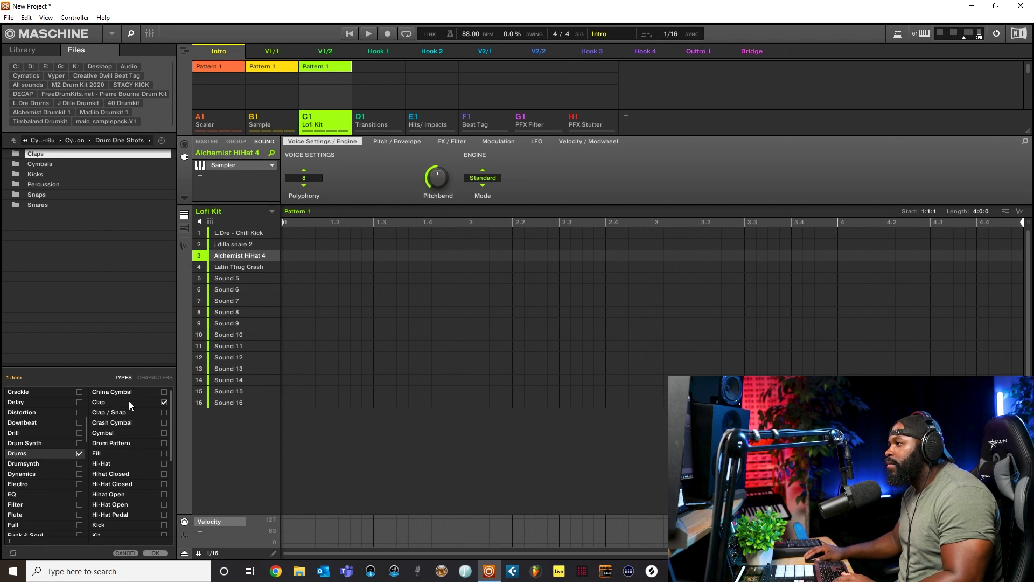
click(155, 554)
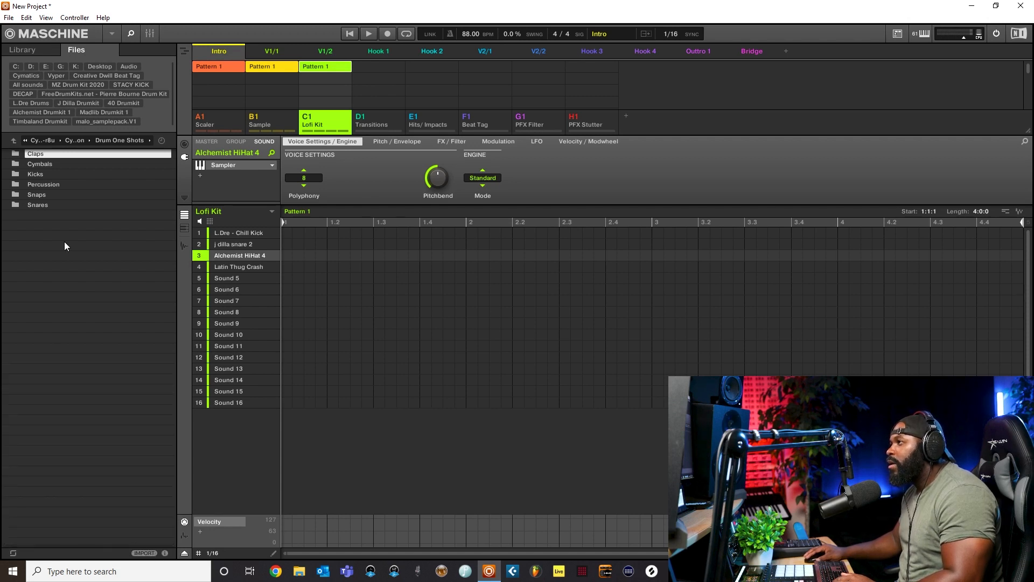
- Show the user content of the library's one-shots, filtered by the types Drums and Clap
click(25, 48)
click(34, 67)
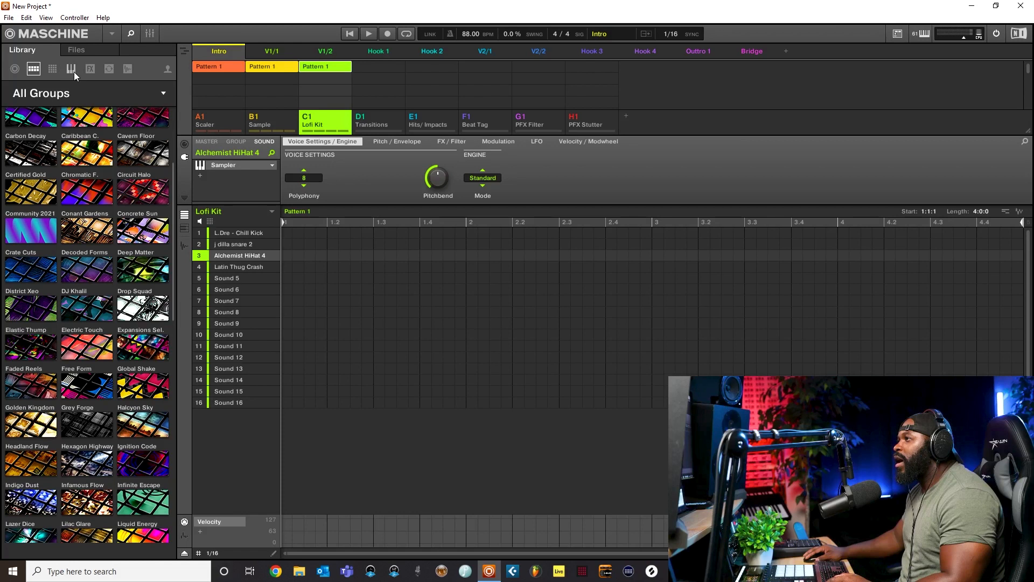
click(128, 70)
click(125, 68)
click(79, 93)
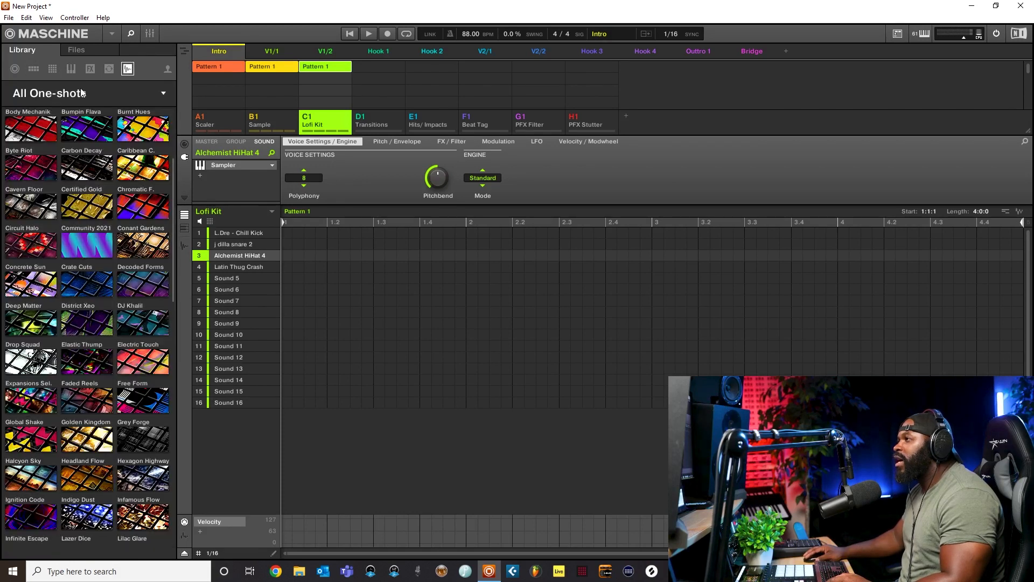
click(168, 69)
click(168, 70)
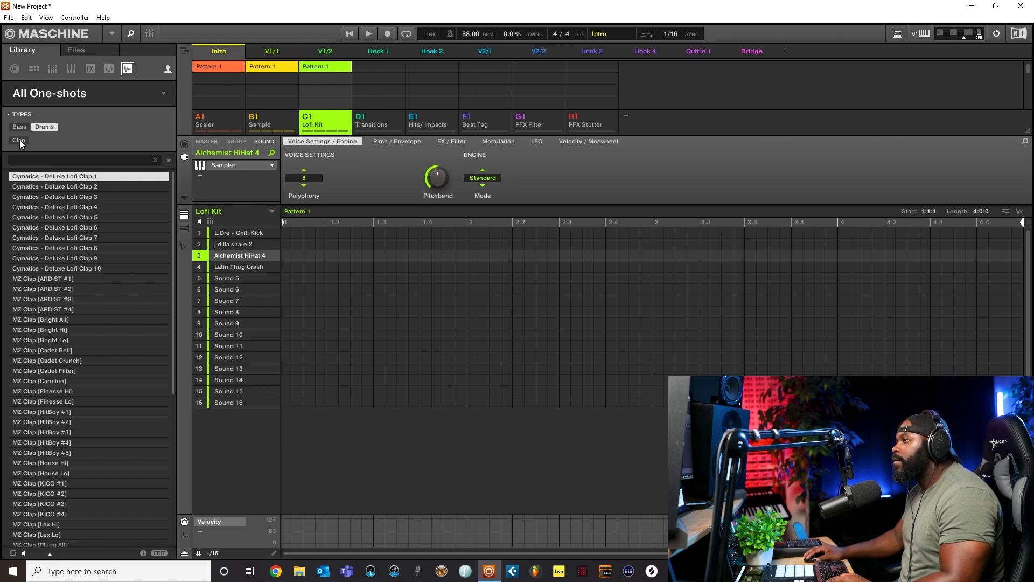
- Audition several Cymatics Deluxe Lofi claps and the MZ Clap ARDiST #1 and #4 samples from the library
click(57, 185)
click(57, 195)
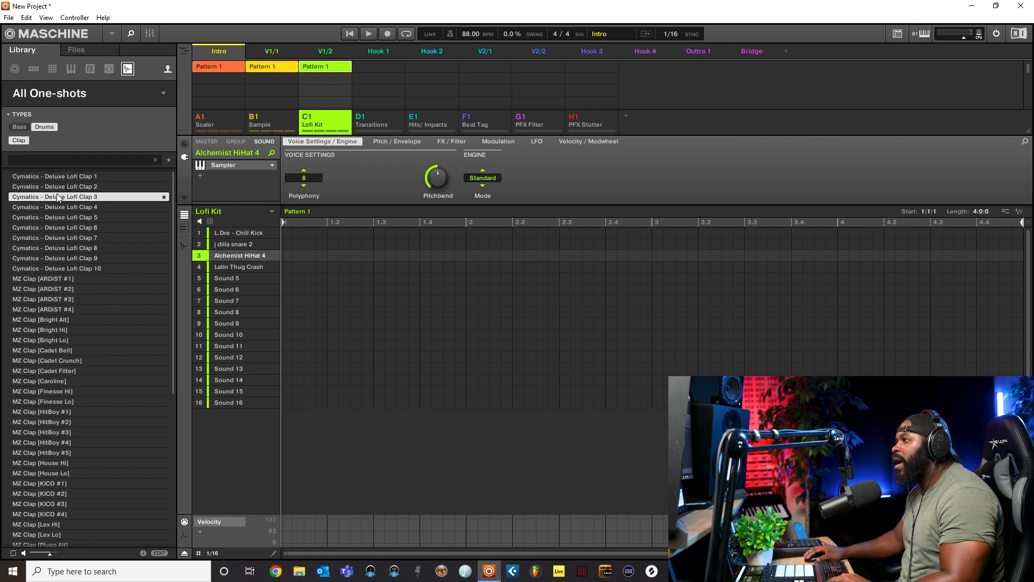
click(57, 206)
click(61, 237)
click(65, 268)
click(57, 279)
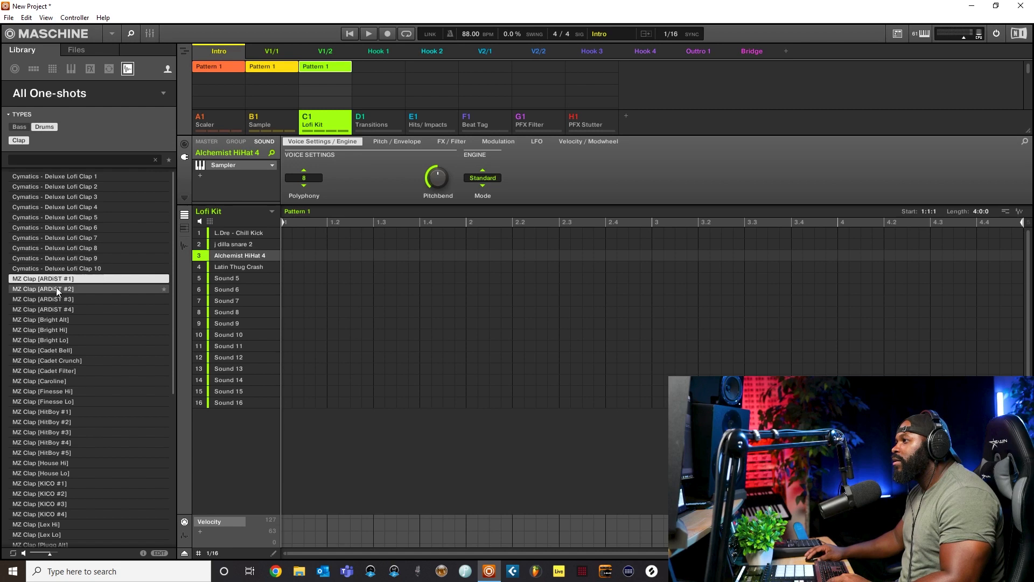
click(54, 309)
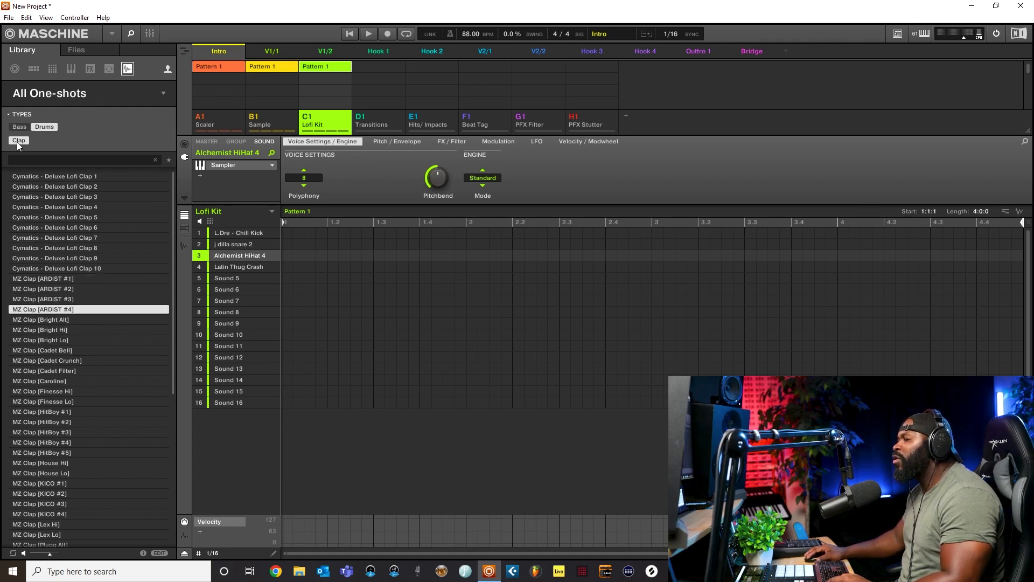
- Audition the Cymatics Deluxe Lofi claps one after another, starting from Clap 1 and moving forward and back through the list
click(52, 176)
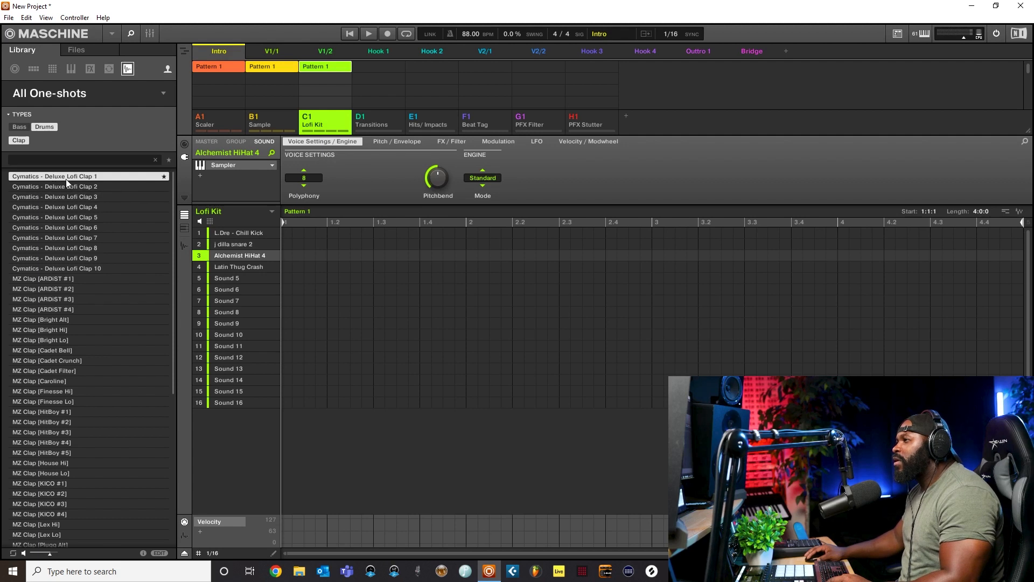
click(67, 186)
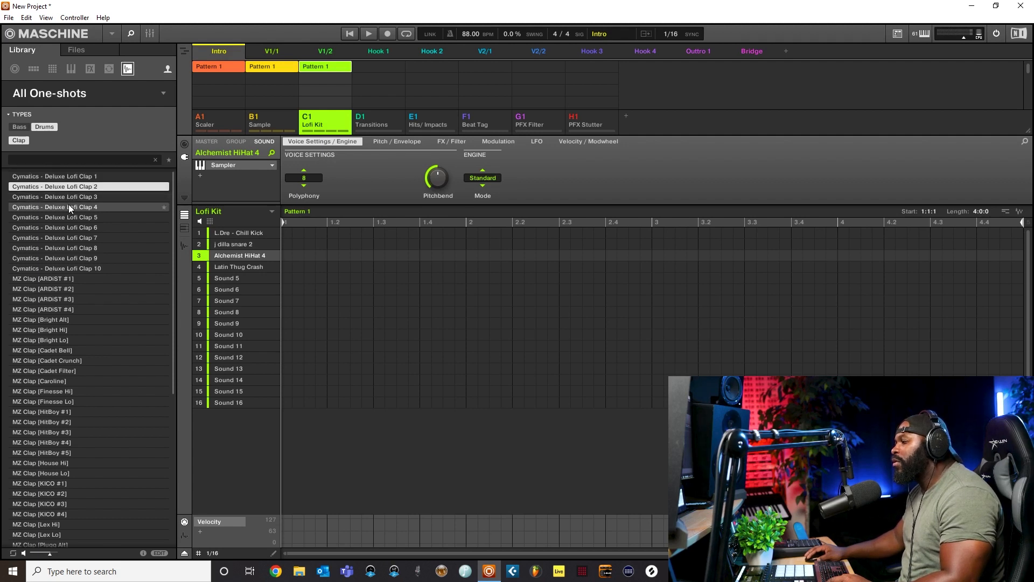
click(68, 198)
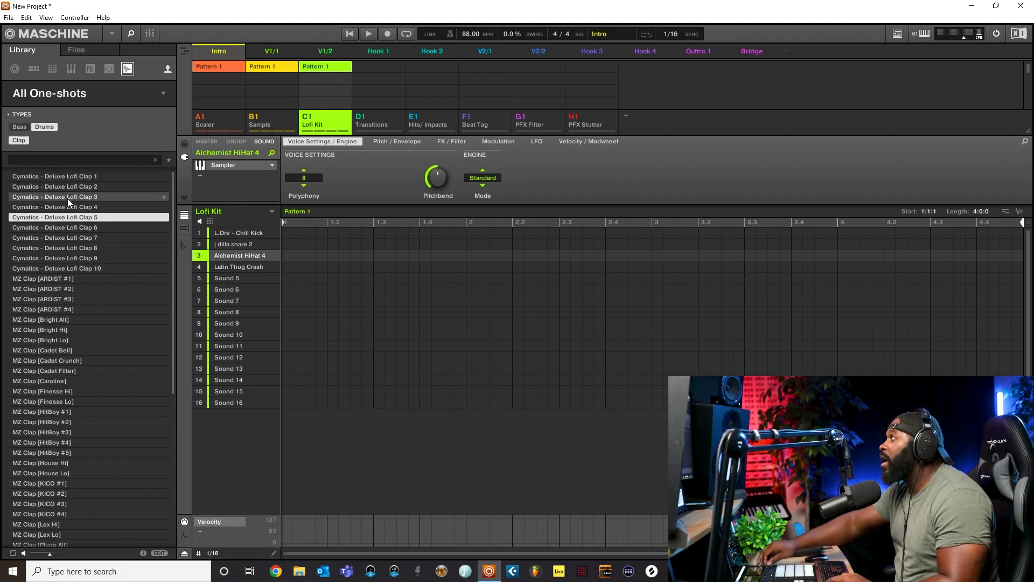
key(Down)
key(Down)
key(Down)
key(Down)
key(Down)
key(Down)
key(Down)
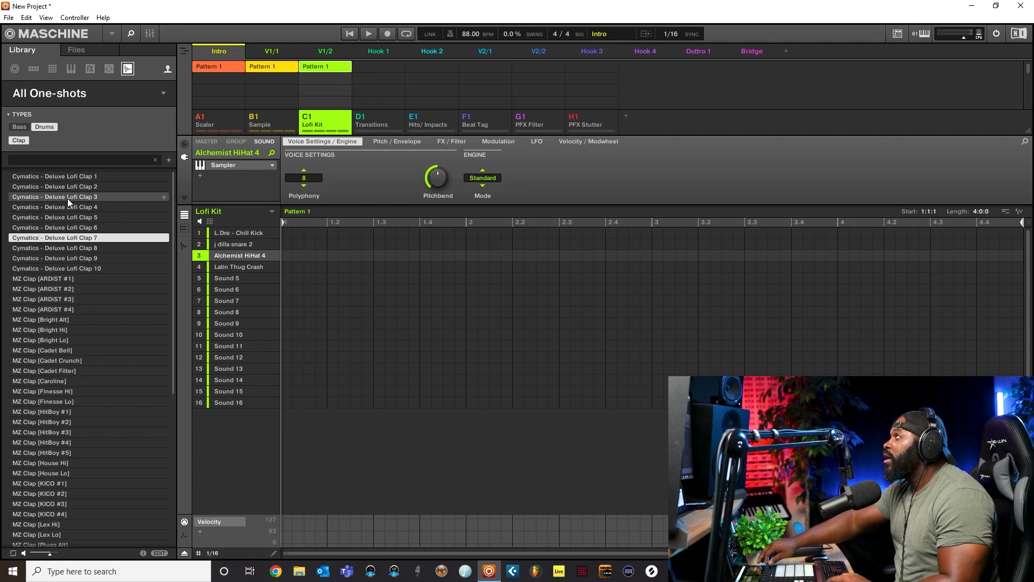
key(Up)
key(Up)
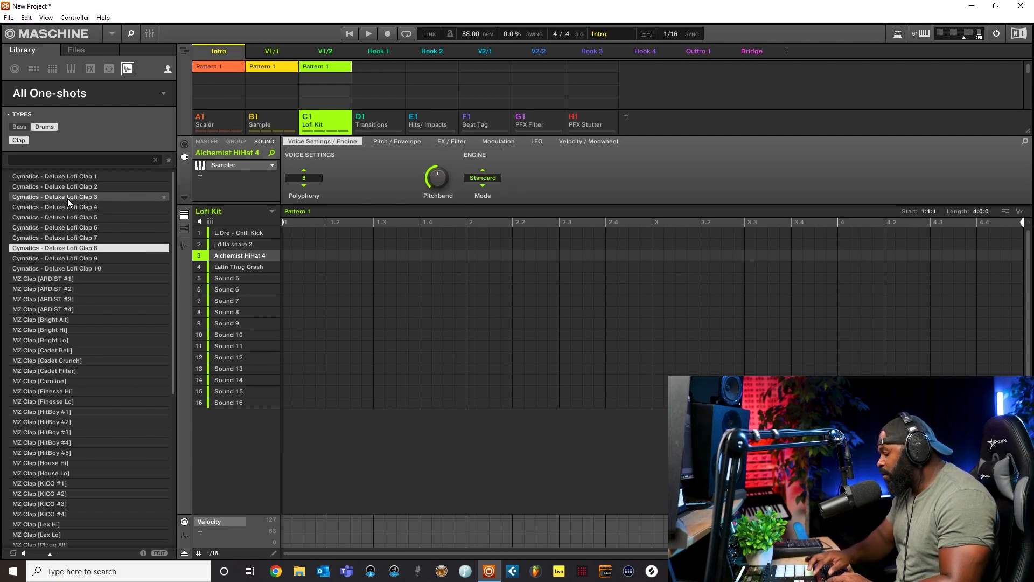
key(Up)
key(Up)
key(Up)
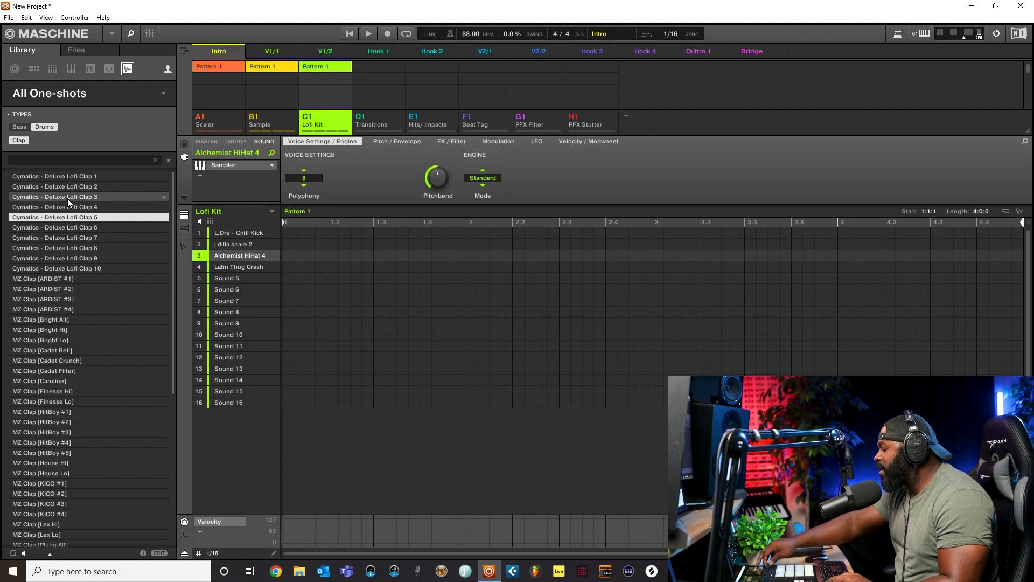
- Revisit the Drum One Shots folders among the files, and audition more Lofi claps around Clap 4 back in the library
click(70, 47)
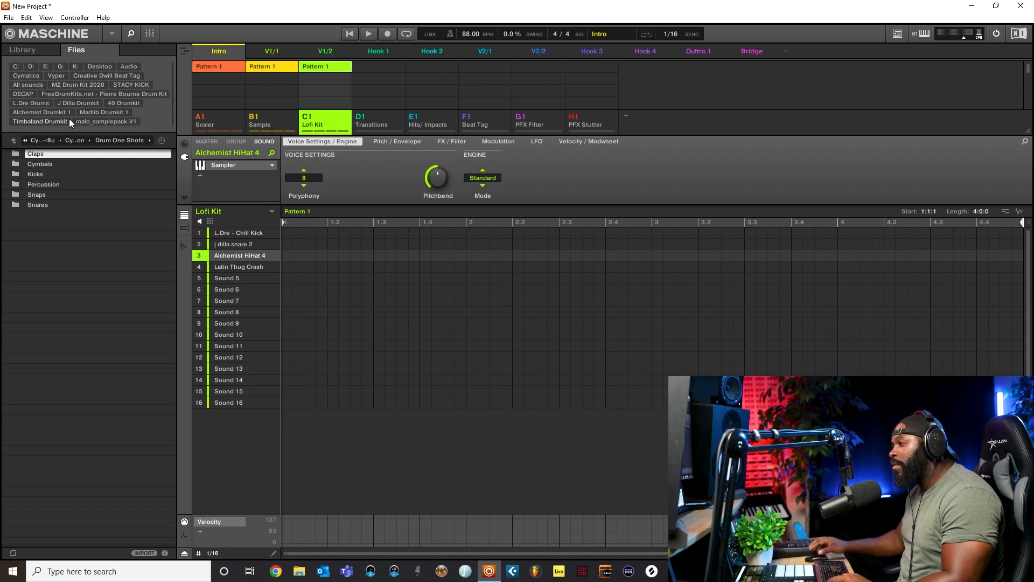
click(30, 51)
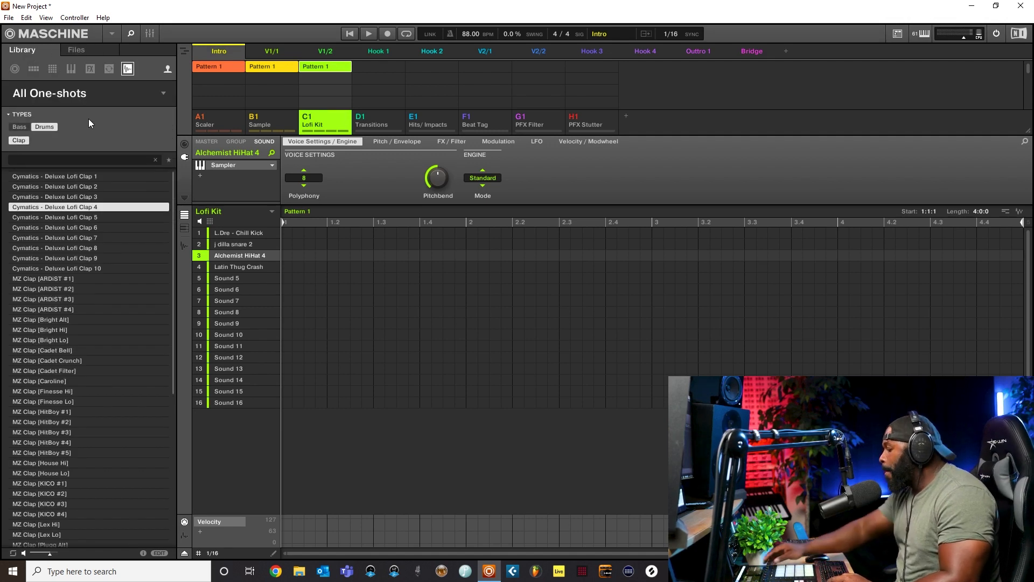
key(Down)
key(Down)
key(Down)
key(Up)
key(Up)
key(Up)
key(Up)
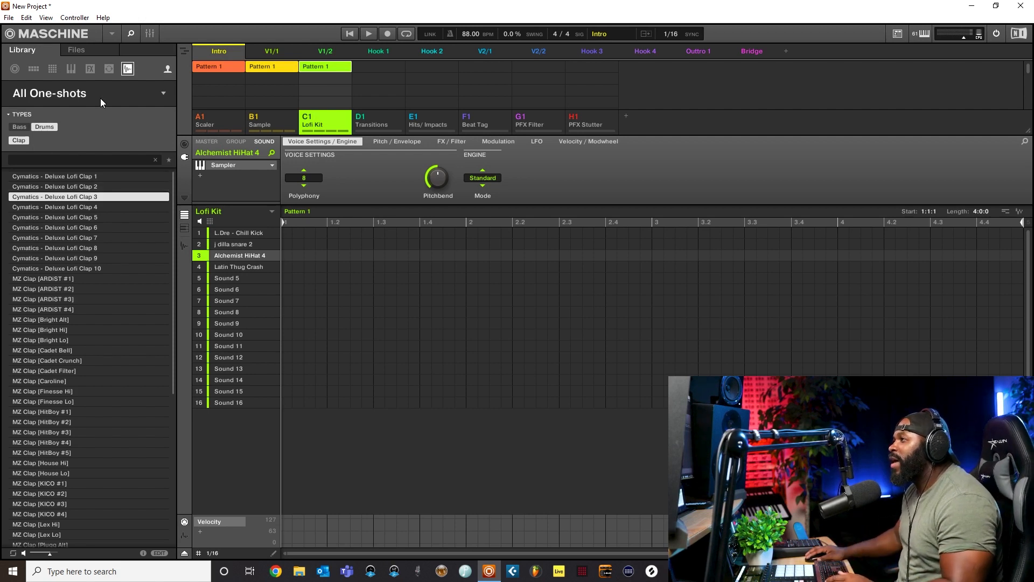
- Import the Snaps folder from Drum One Shots into the library, tagged with the types Drums and Clap / Snap
click(86, 47)
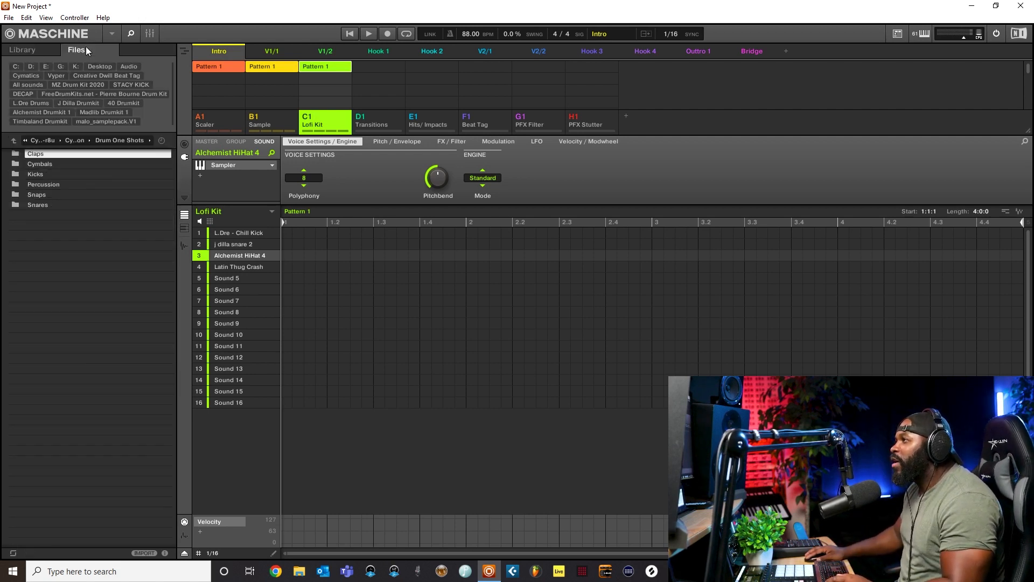
click(46, 194)
right_click(45, 195)
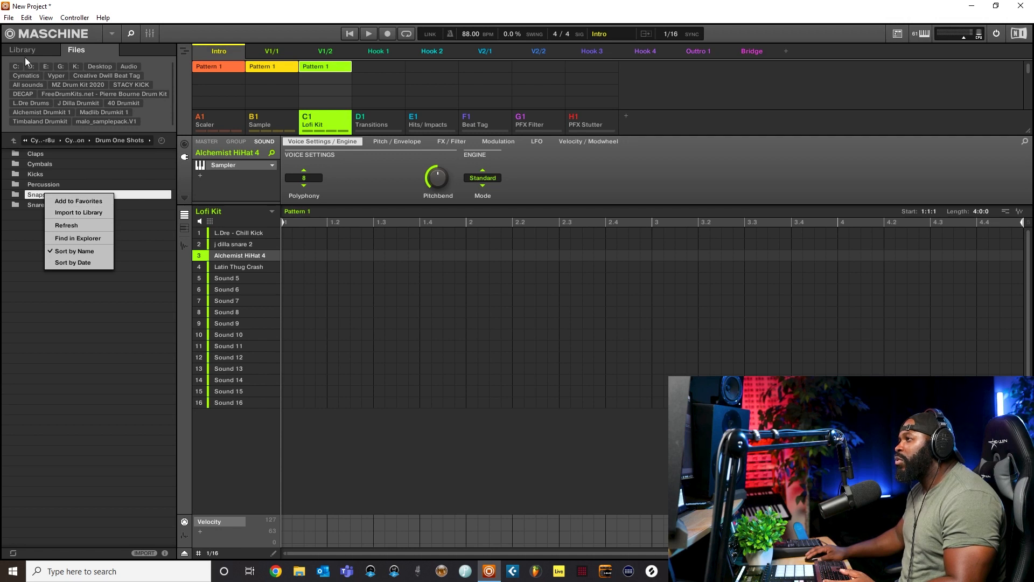
click(81, 212)
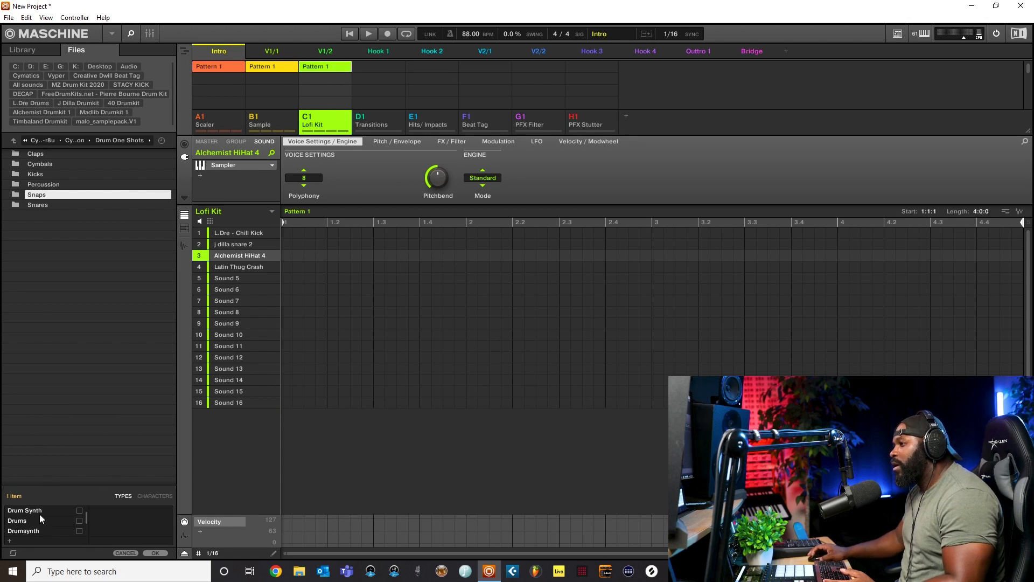
drag(60, 487, 68, 338)
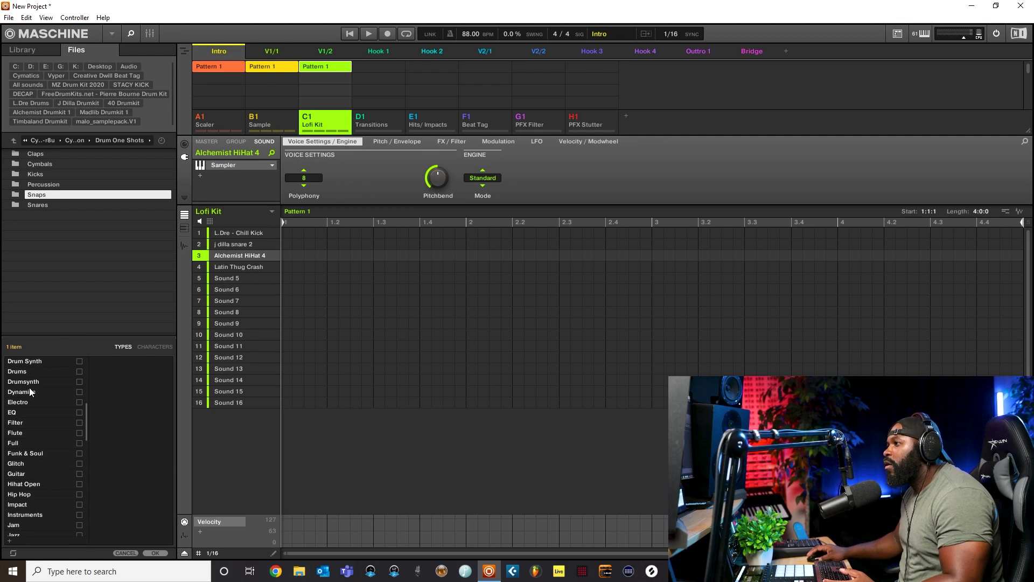
click(27, 373)
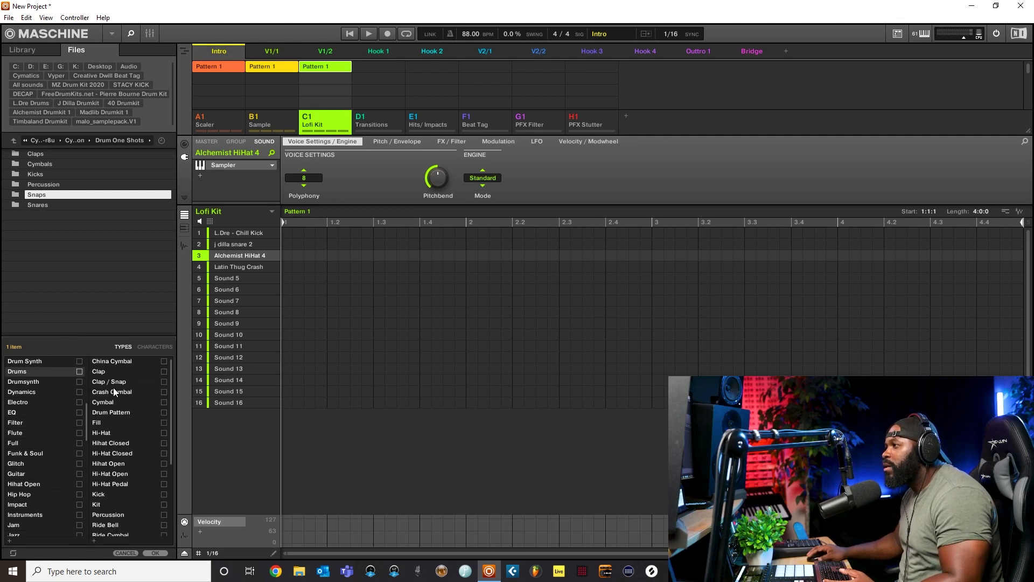
scroll(114, 424, down, 4)
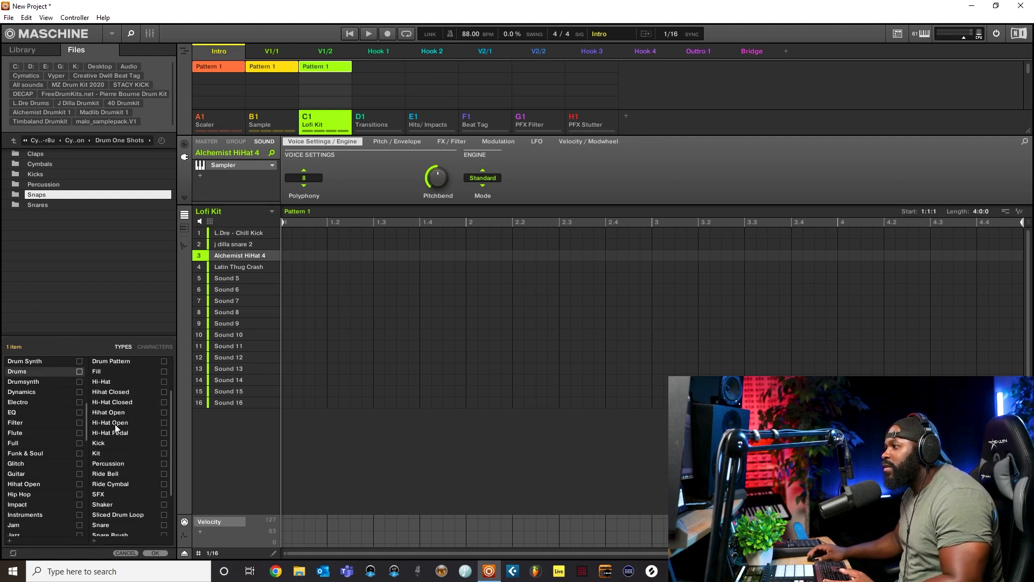
scroll(118, 467, down, 2)
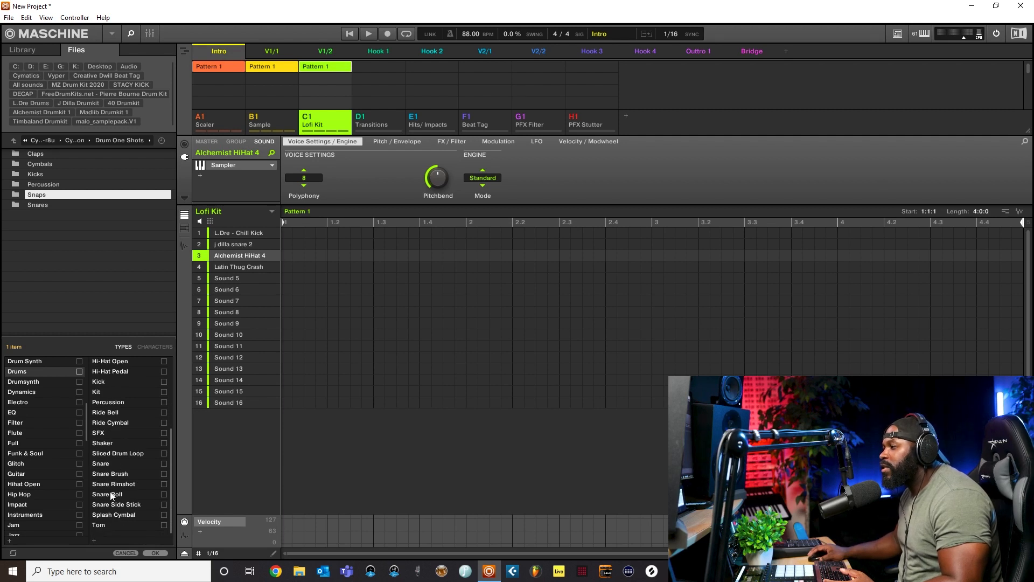
scroll(108, 477, up, 3)
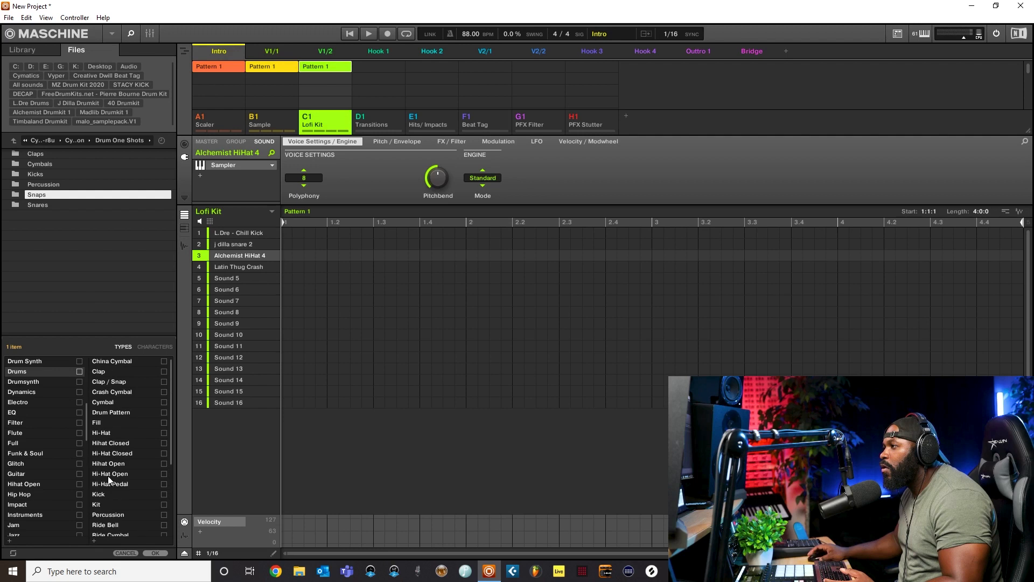
scroll(105, 485, down, 2)
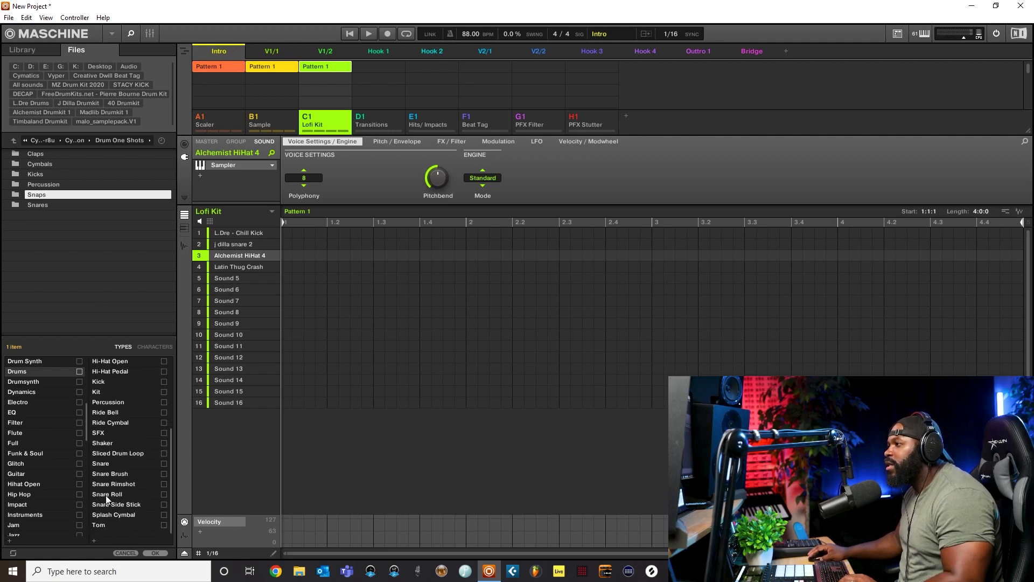
scroll(108, 497, up, 5)
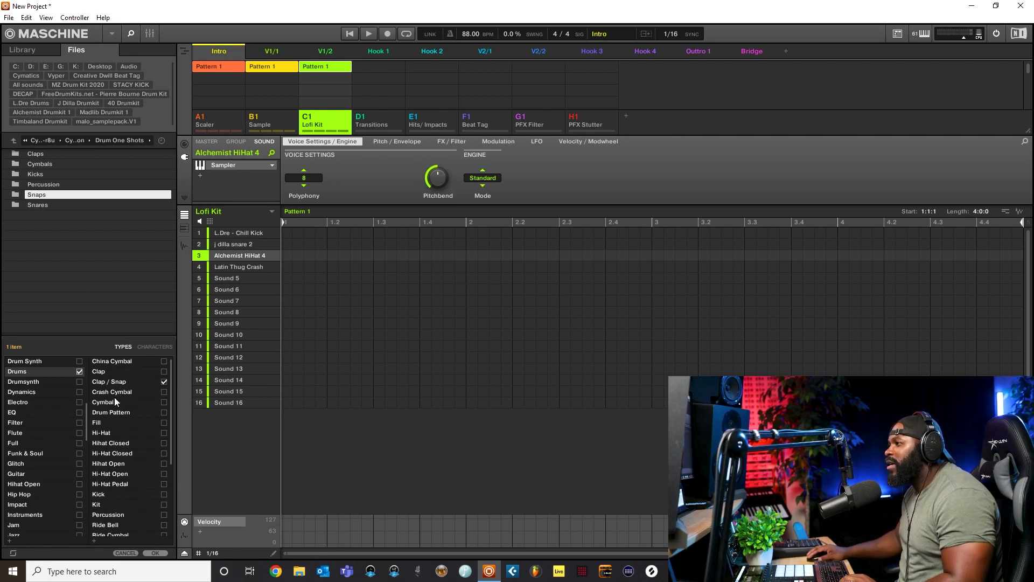
click(155, 554)
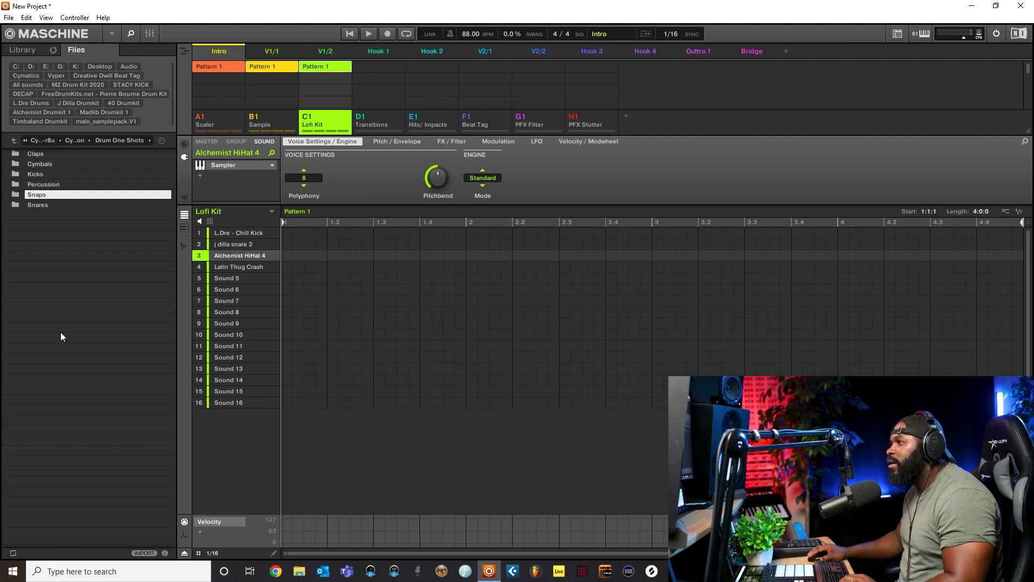
- Filter the library's user one-shots by the types Drums and Clap / Snap to list the imported snaps
click(27, 50)
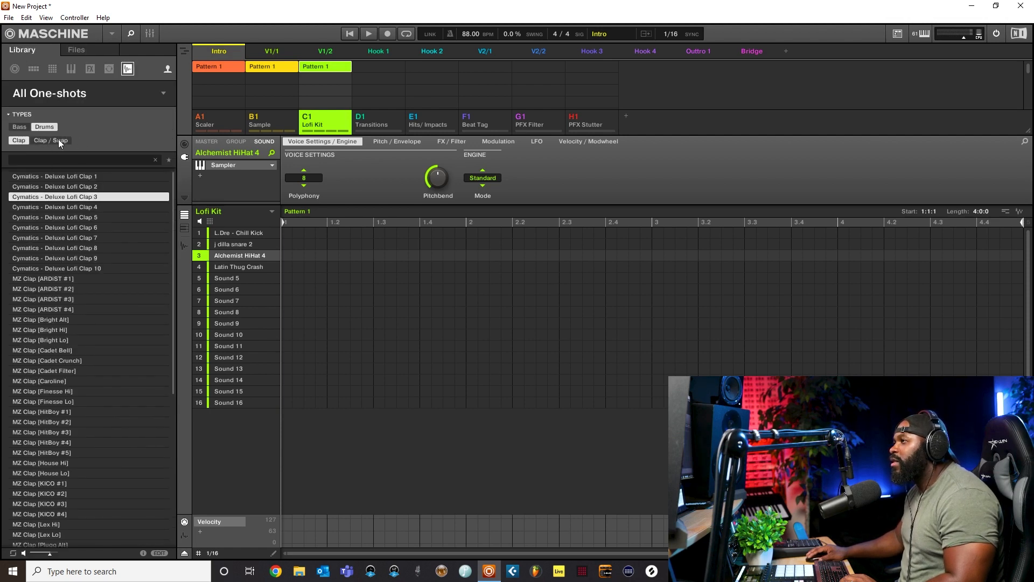
click(26, 138)
click(47, 127)
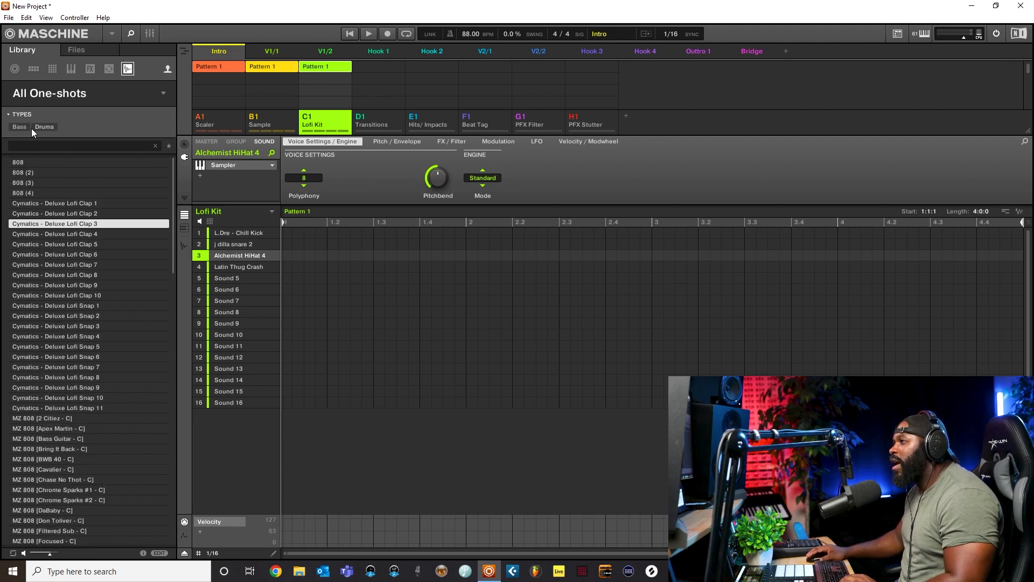
click(43, 126)
click(50, 140)
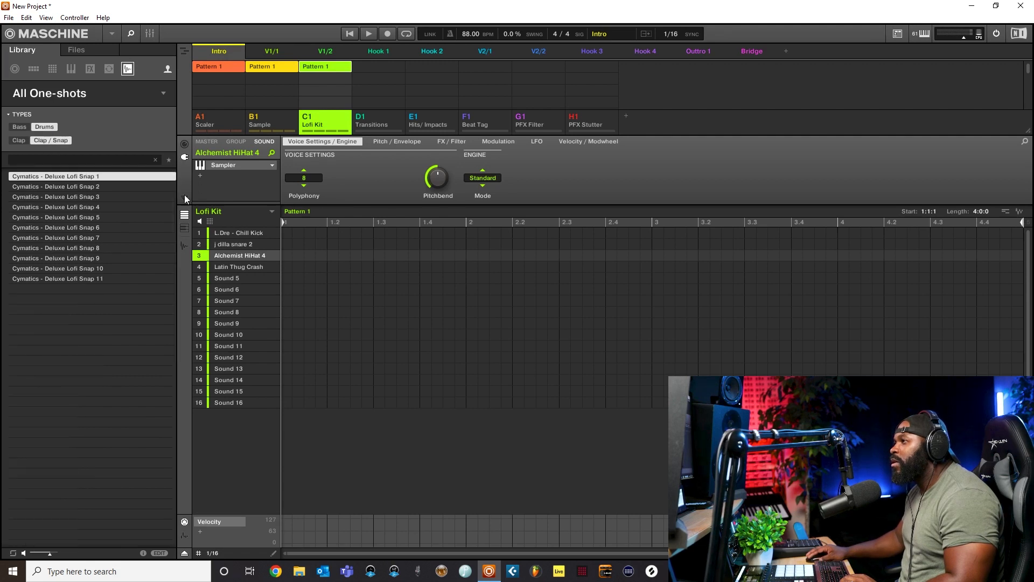
- Audition the Cymatics Deluxe Lofi snaps, starting from Snap 4 and moving forward and back through the list
click(82, 206)
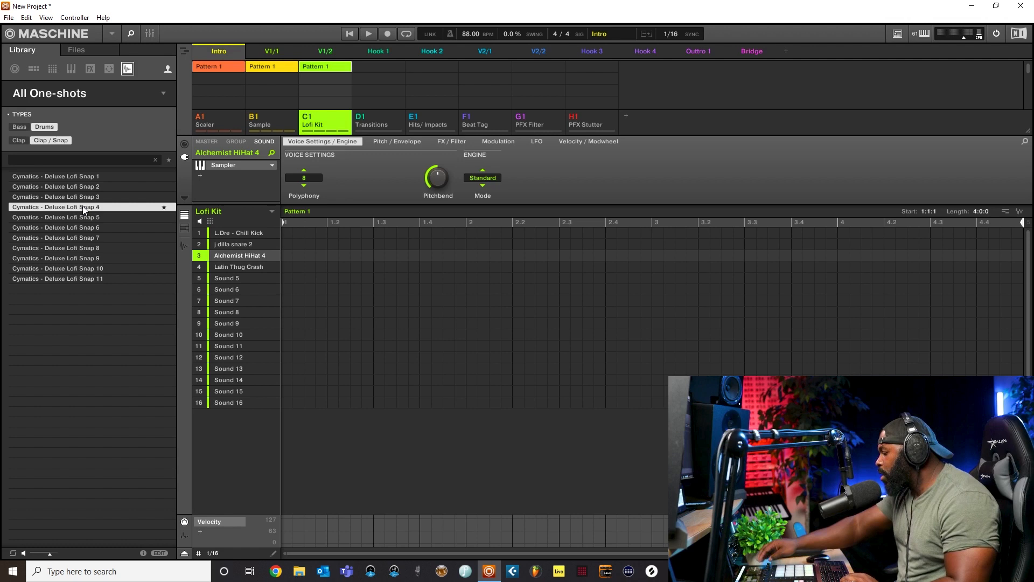
key(Down)
key(Down)
key(Down)
key(Up)
key(Up)
key(Up)
key(Up)
key(Down)
key(Down)
key(Down)
key(Down)
key(Down)
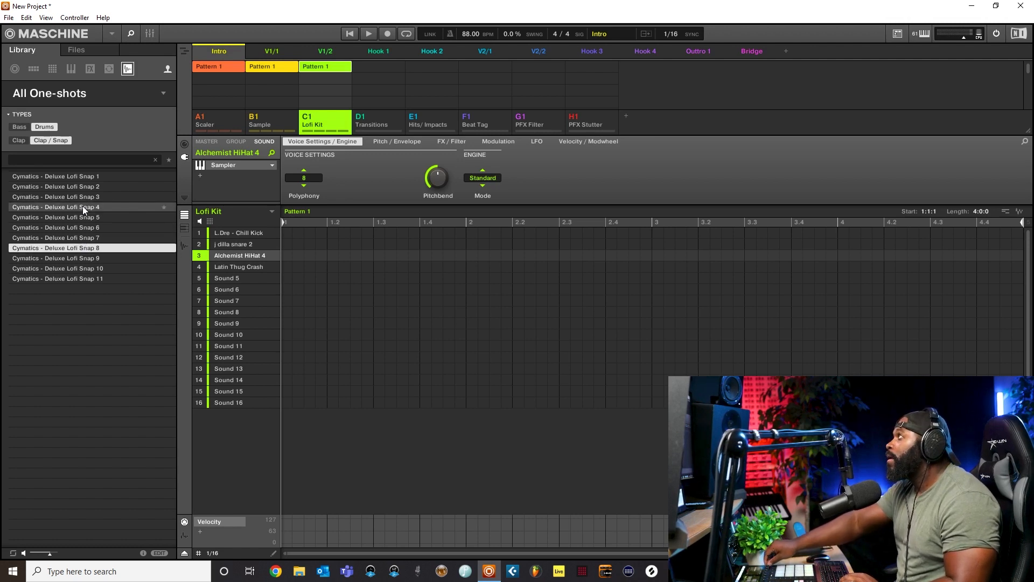
key(Up)
key(Up)
key(Up)
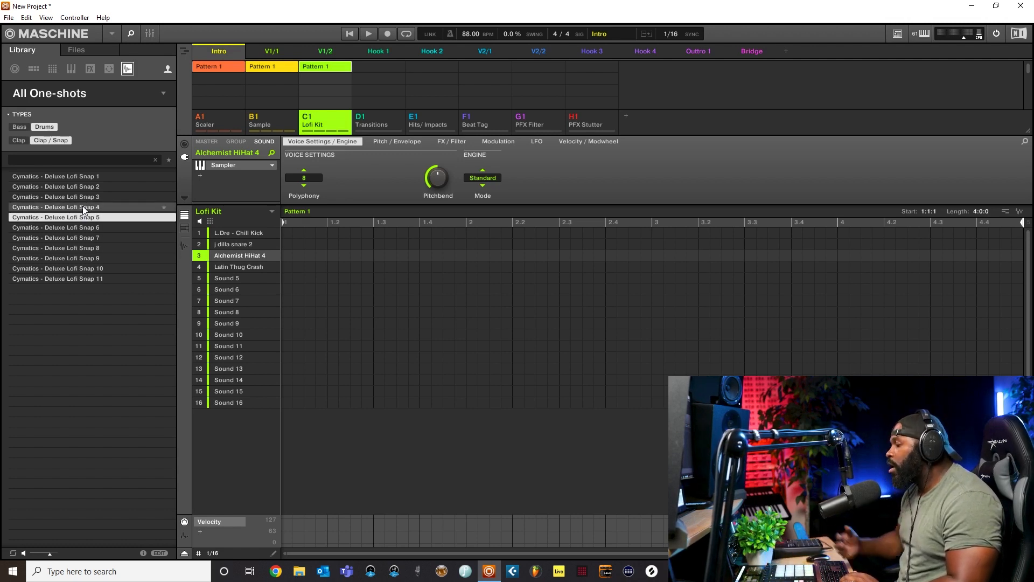